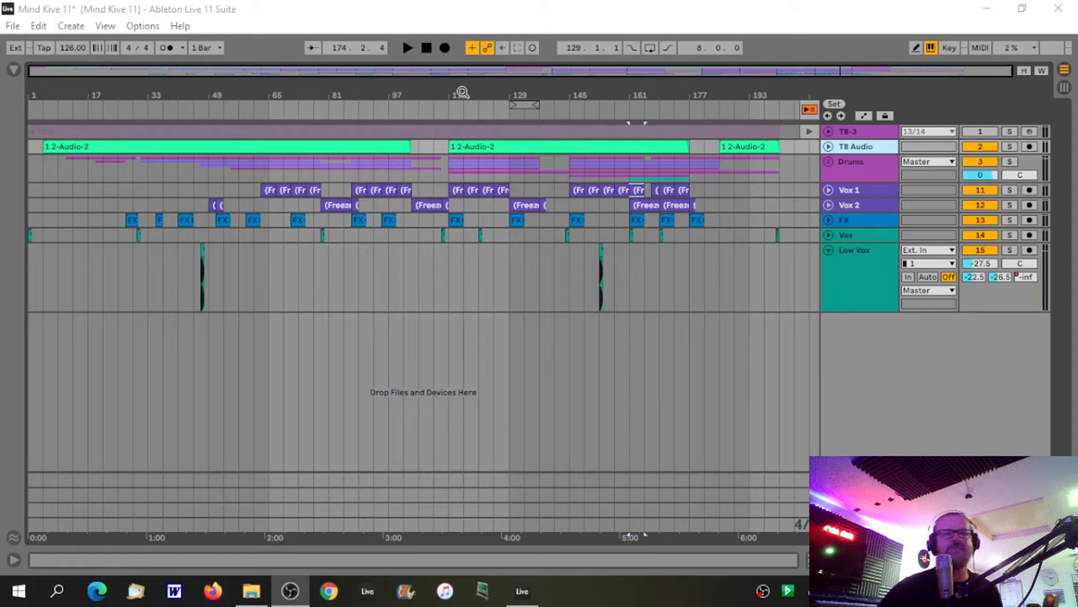
- Play the arrangement from around bar 64, fold the Low Vox track, and stop playback back at the start of the song
{"action": "left_click", "coordinate": [463, 91]}
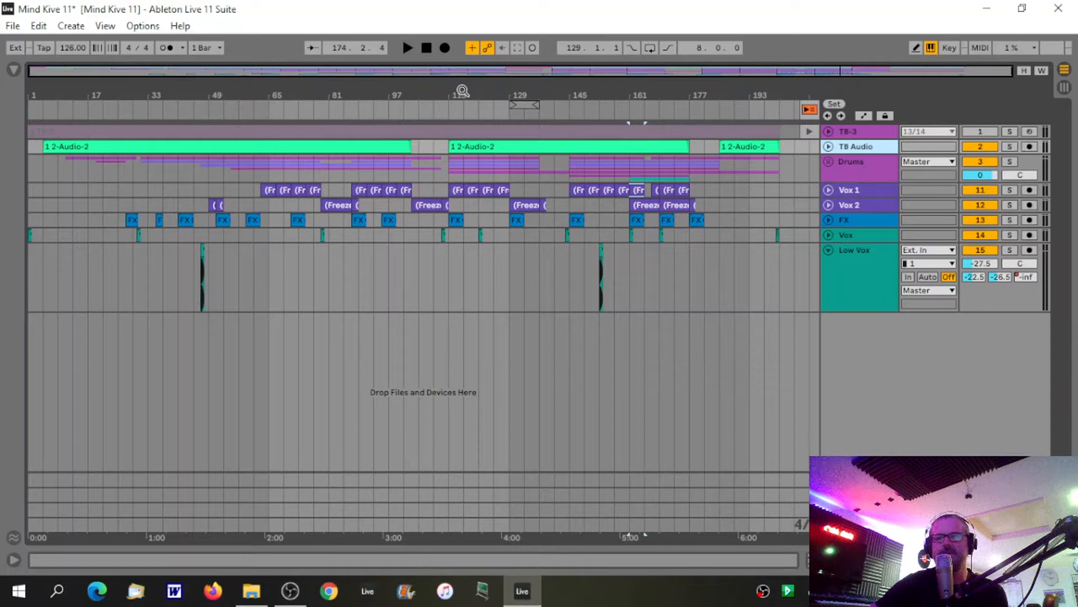
{"action": "left_click", "coordinate": [427, 48]}
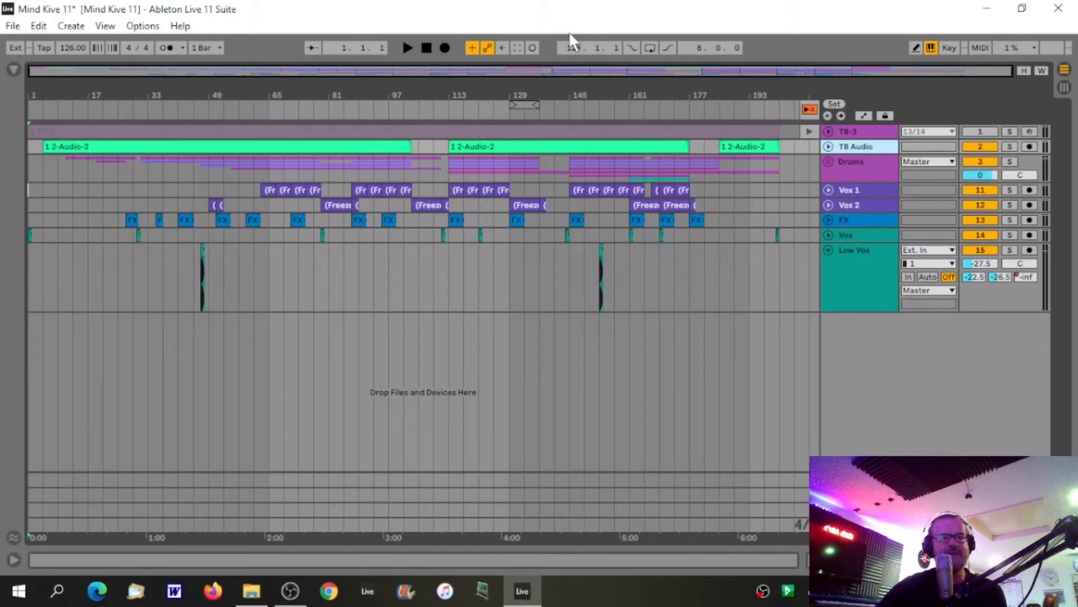
{"action": "left_click", "coordinate": [266, 112]}
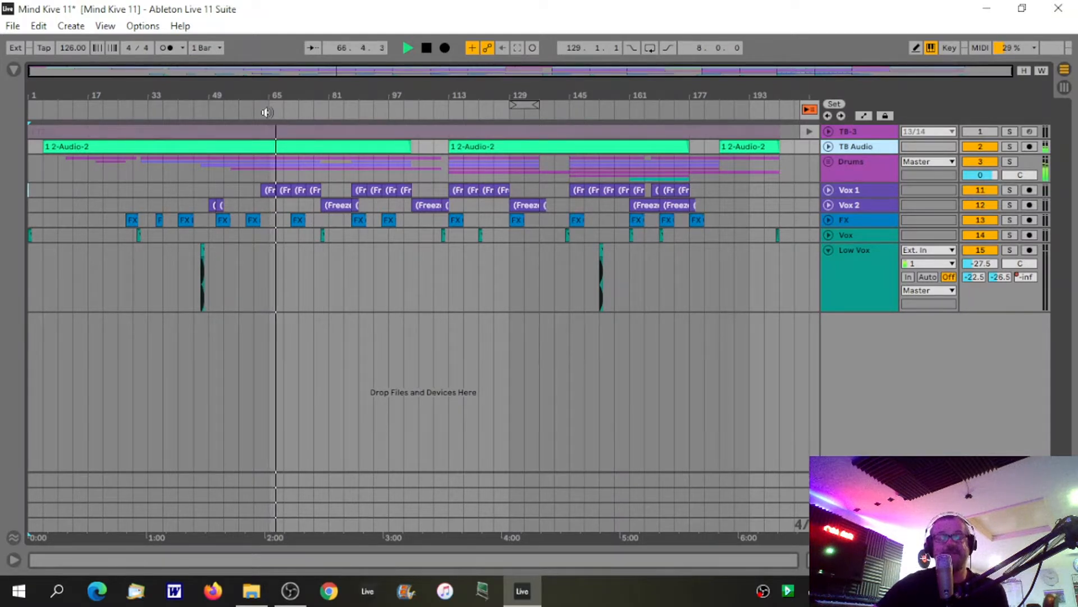
{"action": "left_click", "coordinate": [829, 250]}
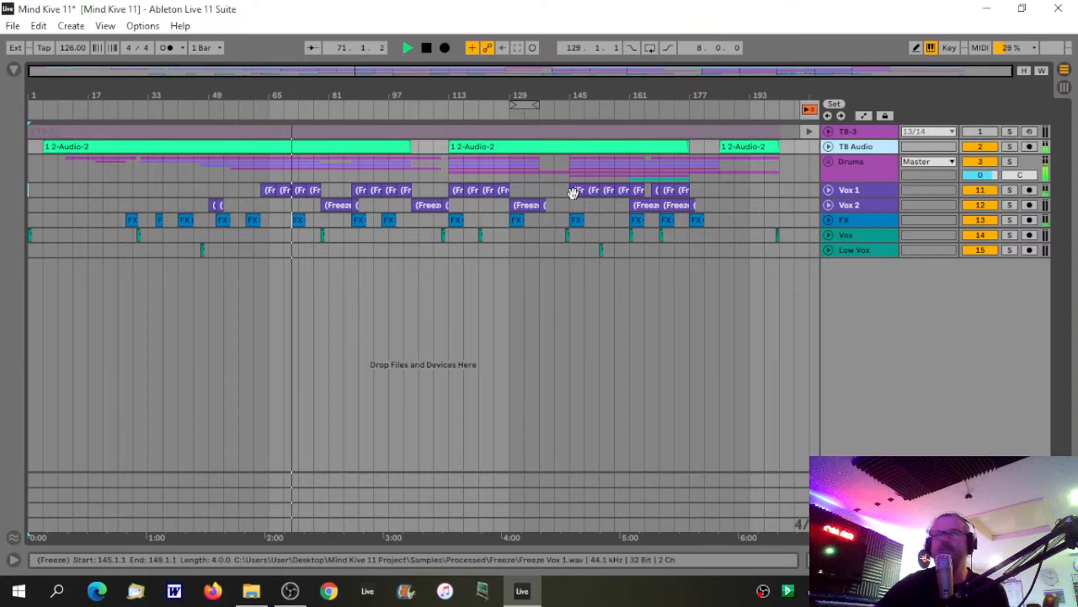
{"action": "left_click", "coordinate": [427, 48]}
{"action": "left_click", "coordinate": [427, 48]}
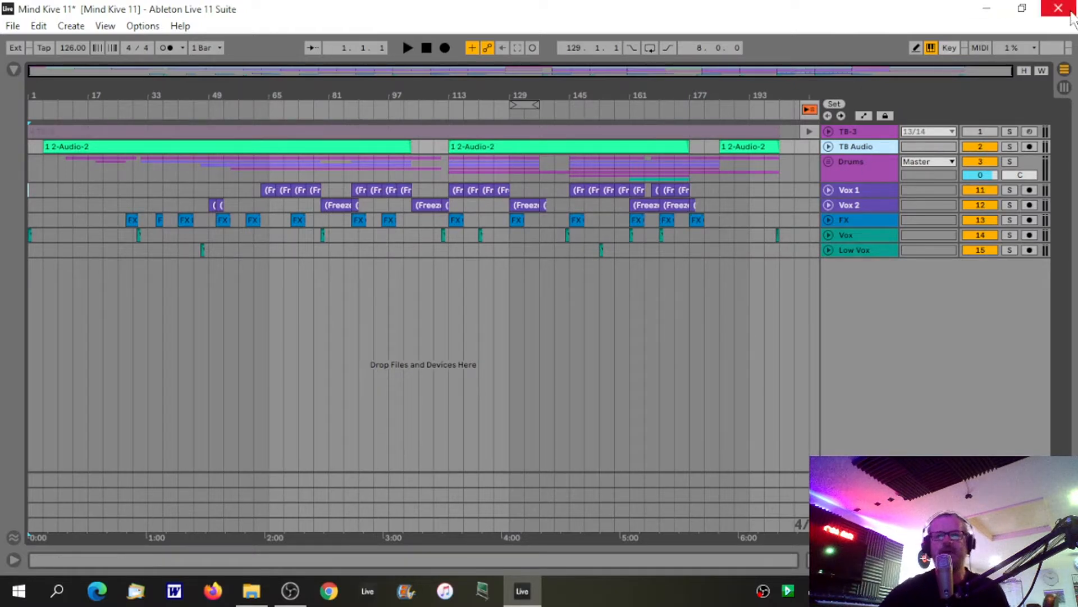
- Check the Mind Live Stems folder on the desktop and return to the Mind Kive 11 set
{"action": "left_click", "coordinate": [987, 8]}
{"action": "left_click", "coordinate": [208, 118]}
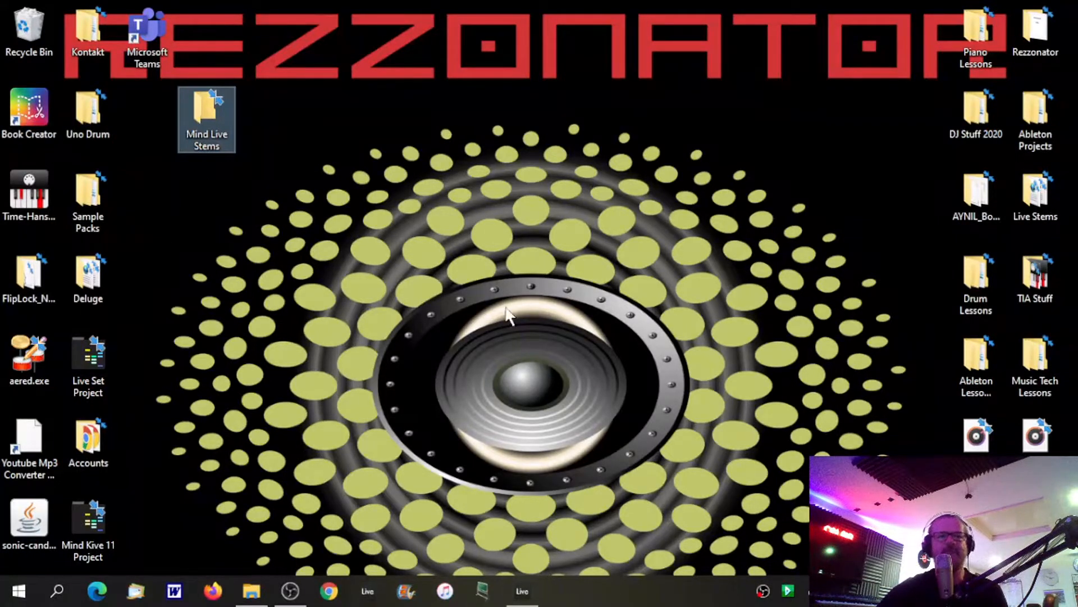
{"action": "left_click", "coordinate": [522, 591]}
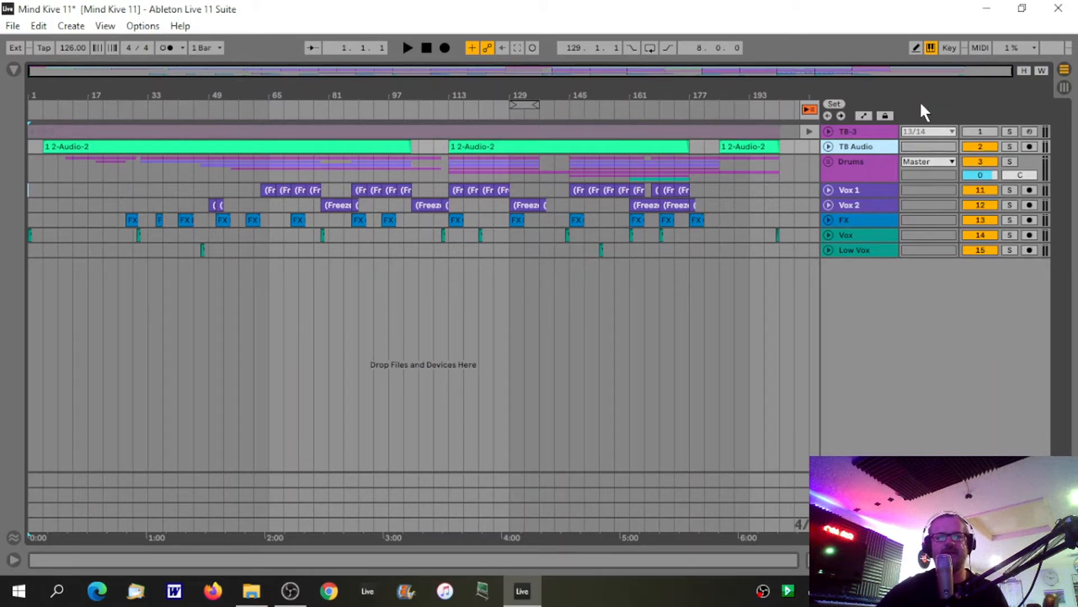
- Unfold the TB-3 and TB Audio tracks and switch playback back to the arrangement
{"action": "left_click", "coordinate": [827, 131]}
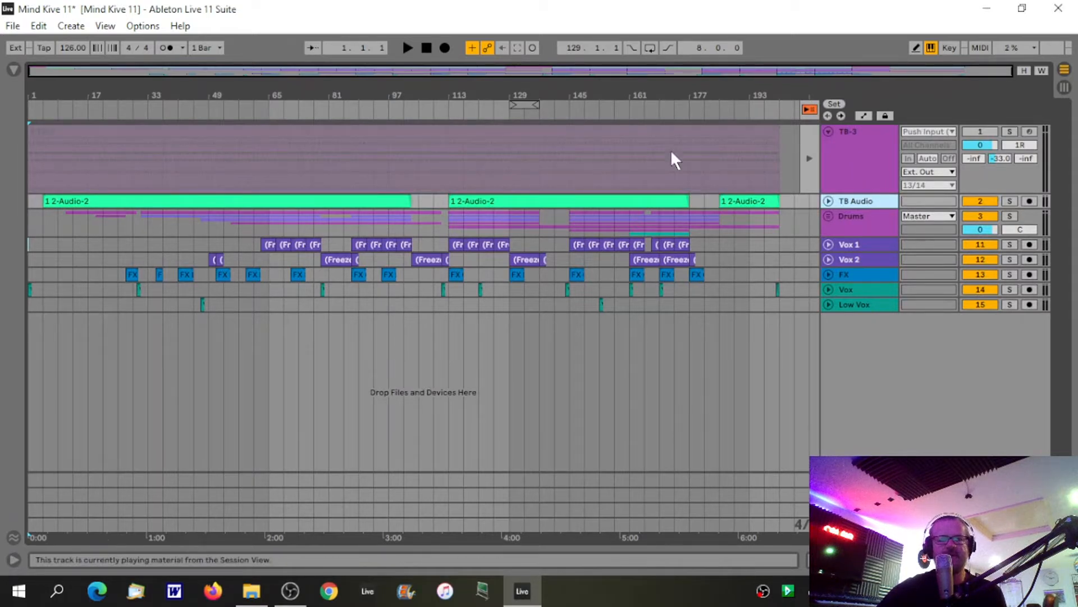
{"action": "left_click", "coordinate": [809, 109]}
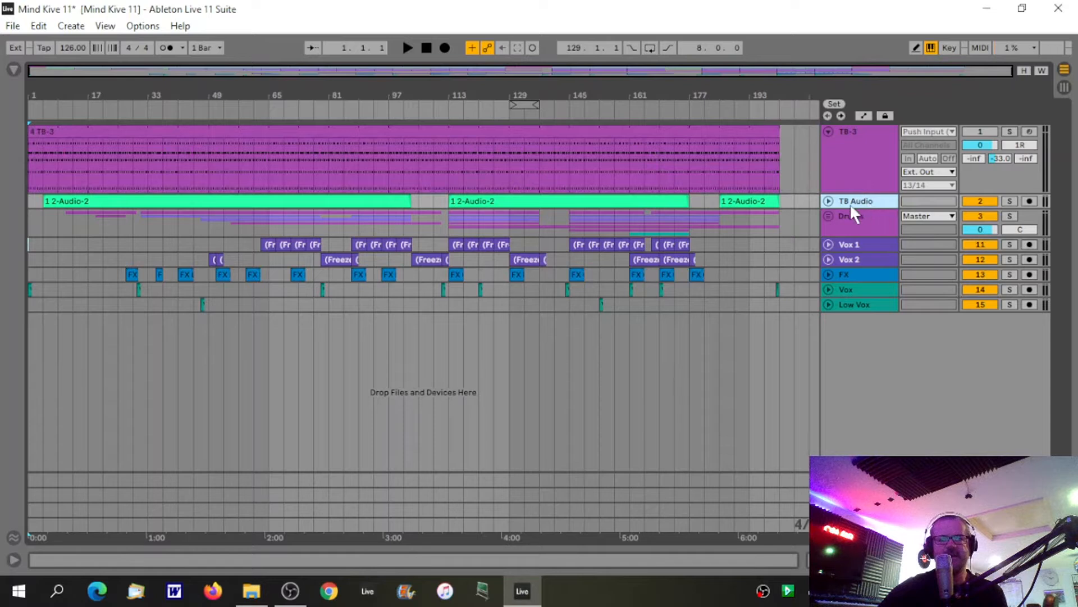
{"action": "left_click", "coordinate": [827, 201]}
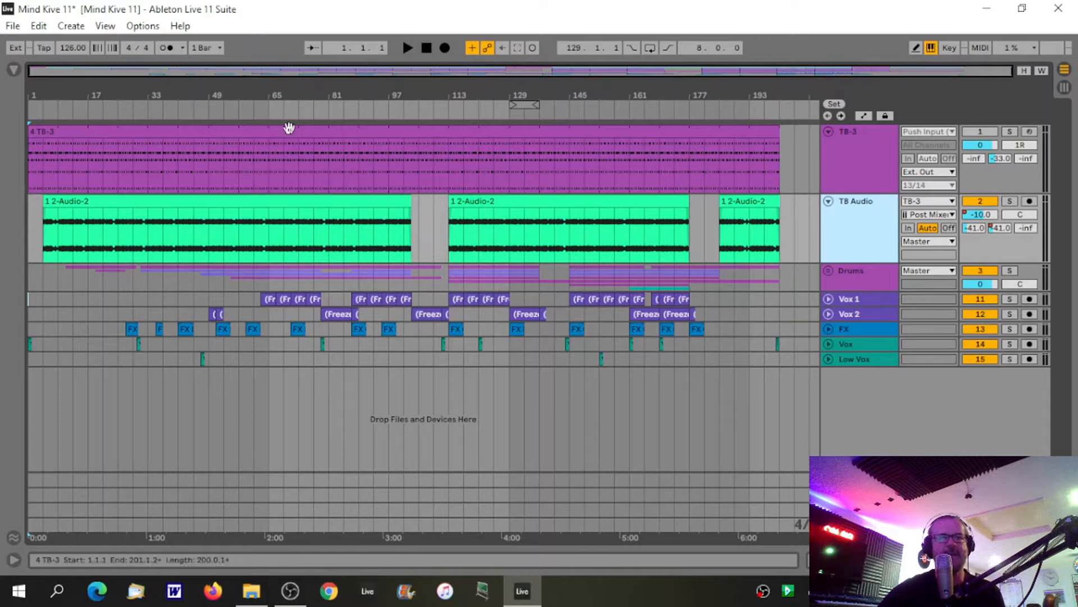
- Select bars 1 to 17 of the TB-3 clip and split it at bar 17
{"action": "left_click_drag", "start_coordinate": [32, 93], "coordinate": [32, 139]}
{"action": "left_click_drag", "start_coordinate": [153, 175], "coordinate": [20, 164]}
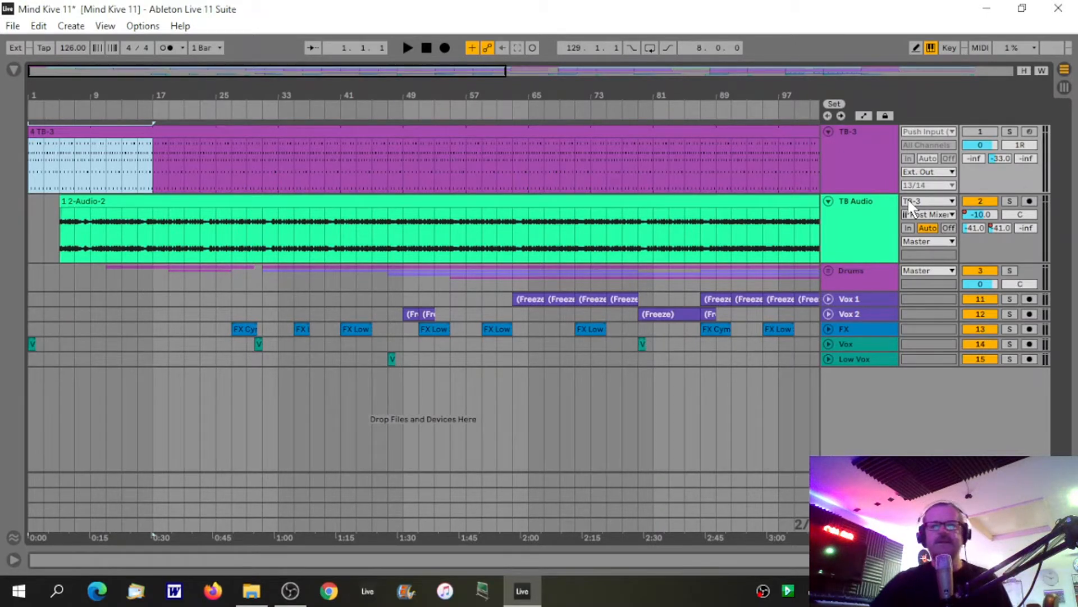
{"action": "left_click_drag", "start_coordinate": [37, 90], "coordinate": [37, 110]}
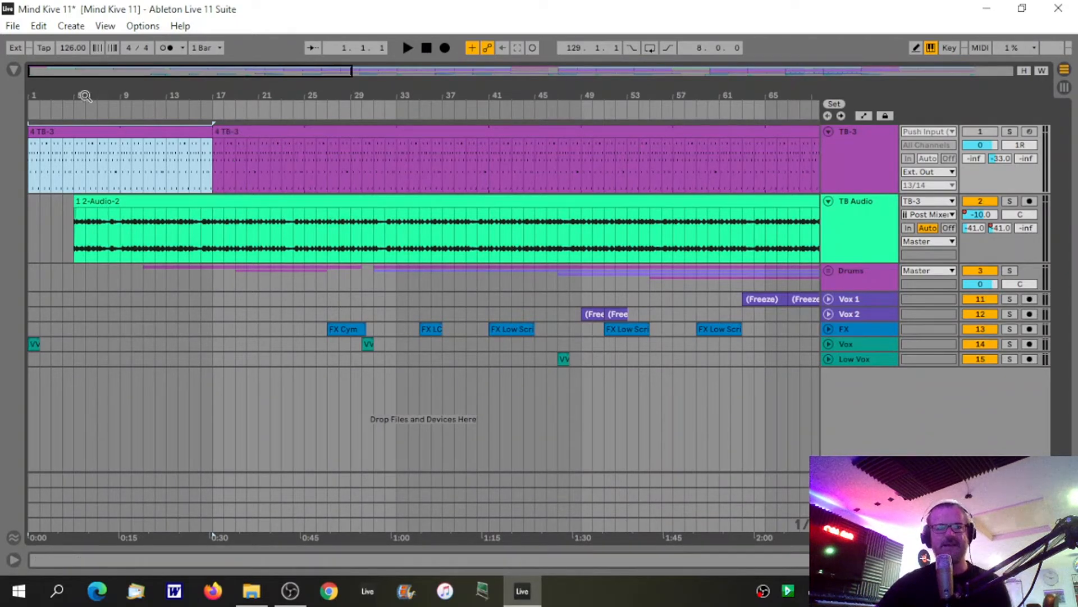
{"action": "left_click_drag", "start_coordinate": [71, 90], "coordinate": [72, 98]}
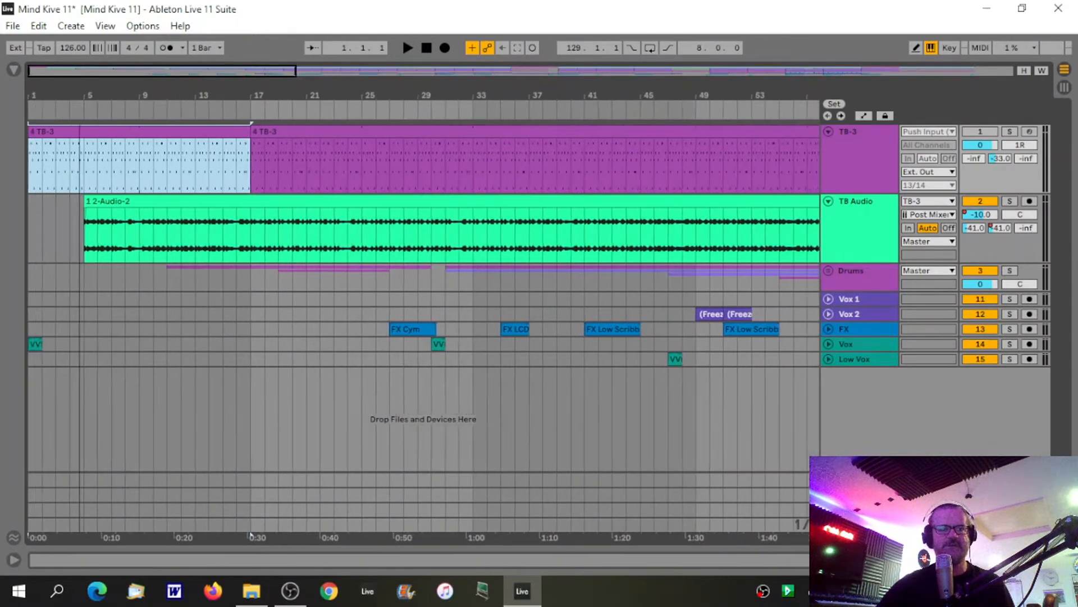
- Export the first 16-bar TB-3 clip as a MIDI file named 303 midi in the Mind Live Stems folder
{"action": "right_click", "coordinate": [178, 136]}
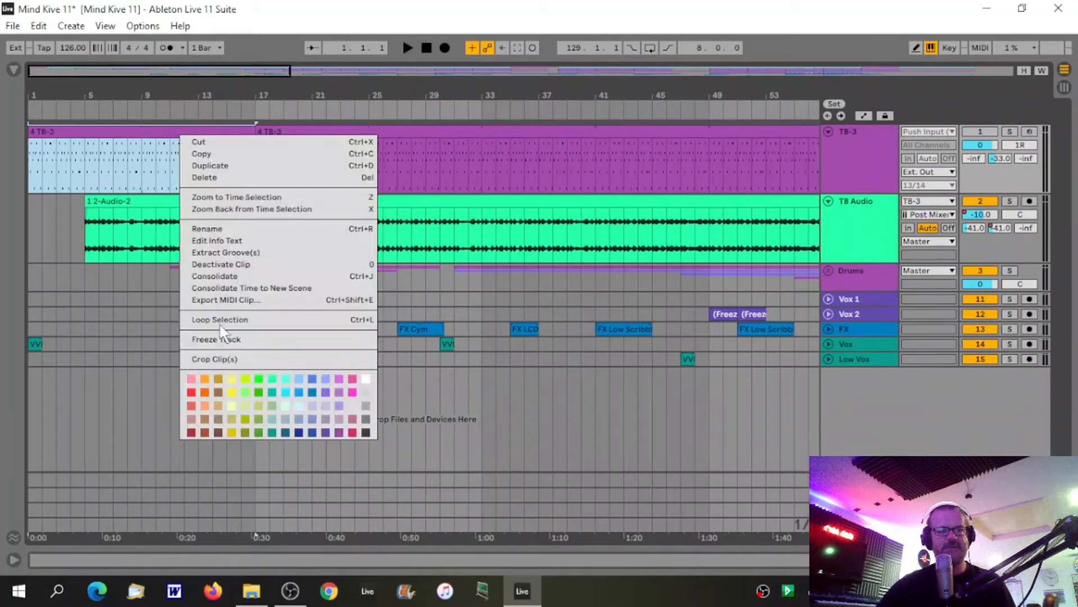
{"action": "left_click", "coordinate": [244, 300]}
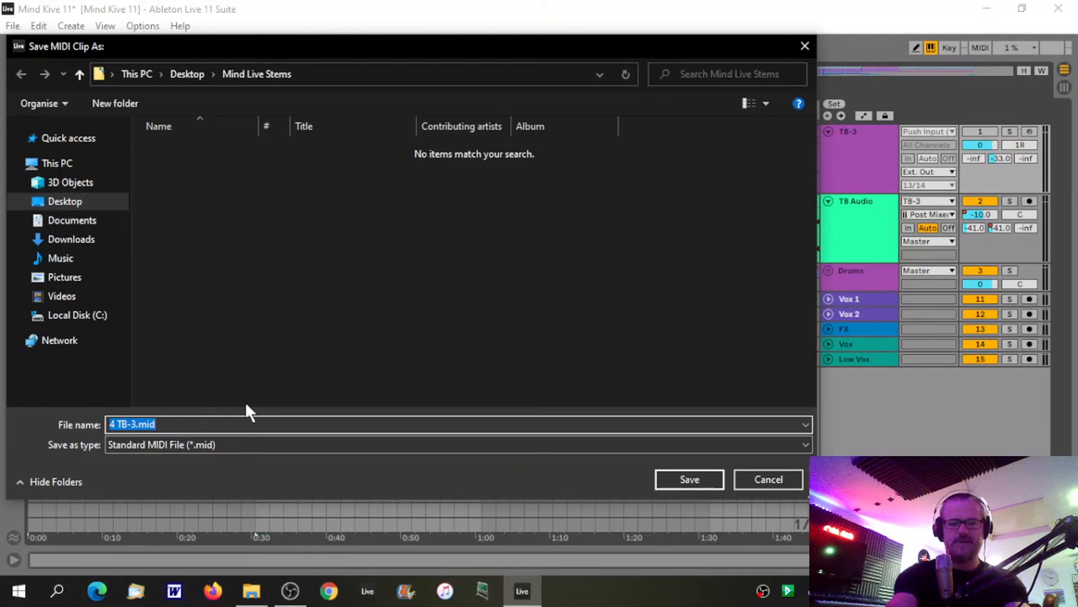
{"action": "type", "text": "303 midi"}
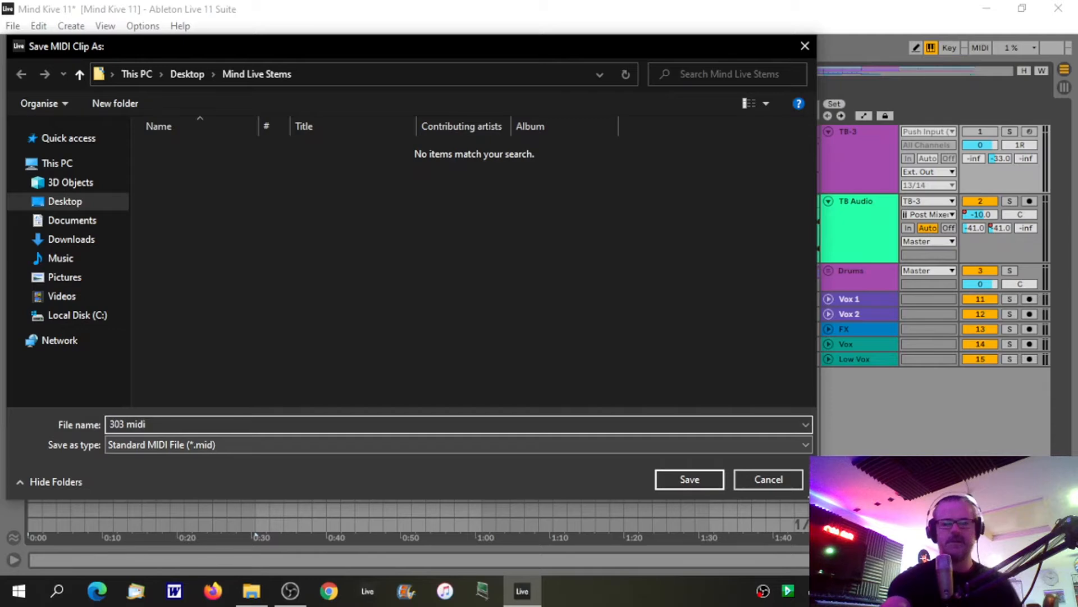
{"action": "key", "text": "Return"}
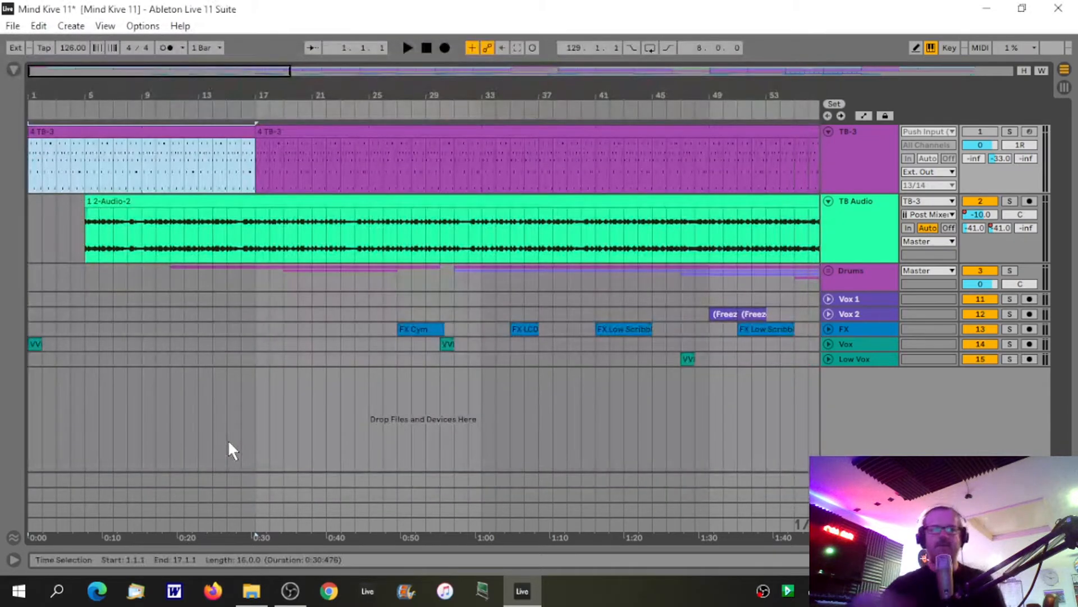
- Fold the TB-3 track, and delete the TB-3 and TB Audio tracks
{"action": "left_click", "coordinate": [828, 132]}
{"action": "left_click", "coordinate": [674, 92]}
{"action": "mouse_move", "coordinate": [674, 93]}
{"action": "left_mouse_down"}
{"action": "mouse_move", "coordinate": [203, 93]}
{"action": "mouse_move", "coordinate": [239, 95]}
{"action": "left_mouse_up"}
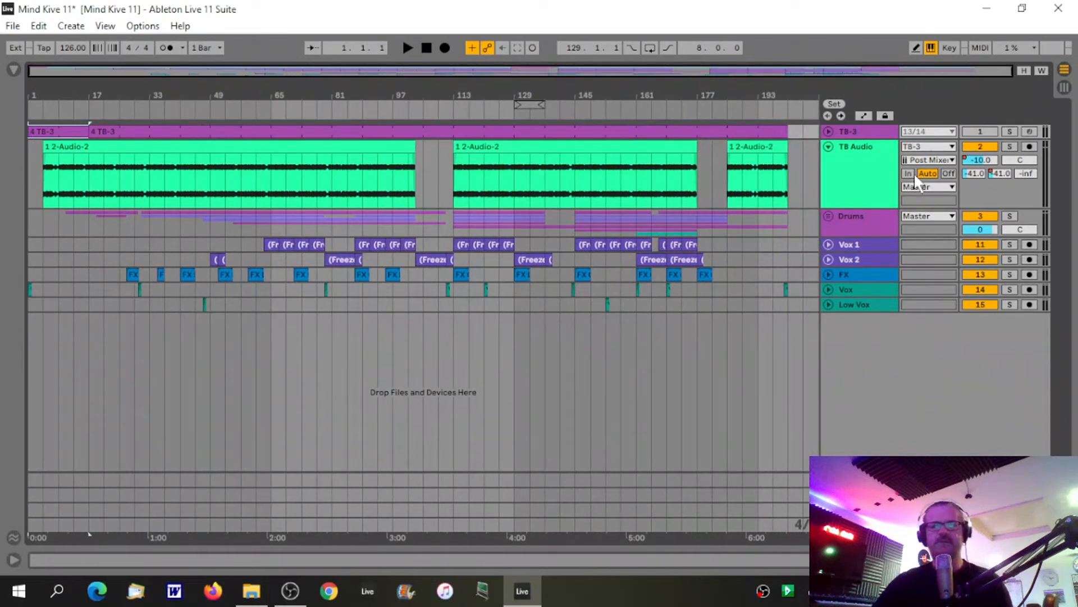
{"action": "left_click", "coordinate": [848, 130]}
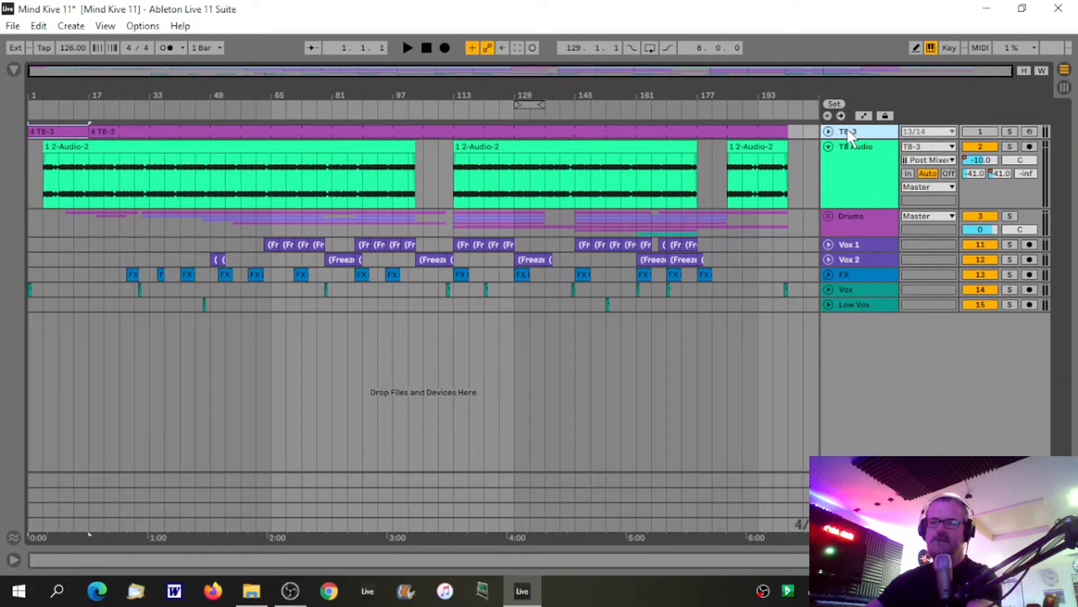
{"action": "key", "text": "Delete"}
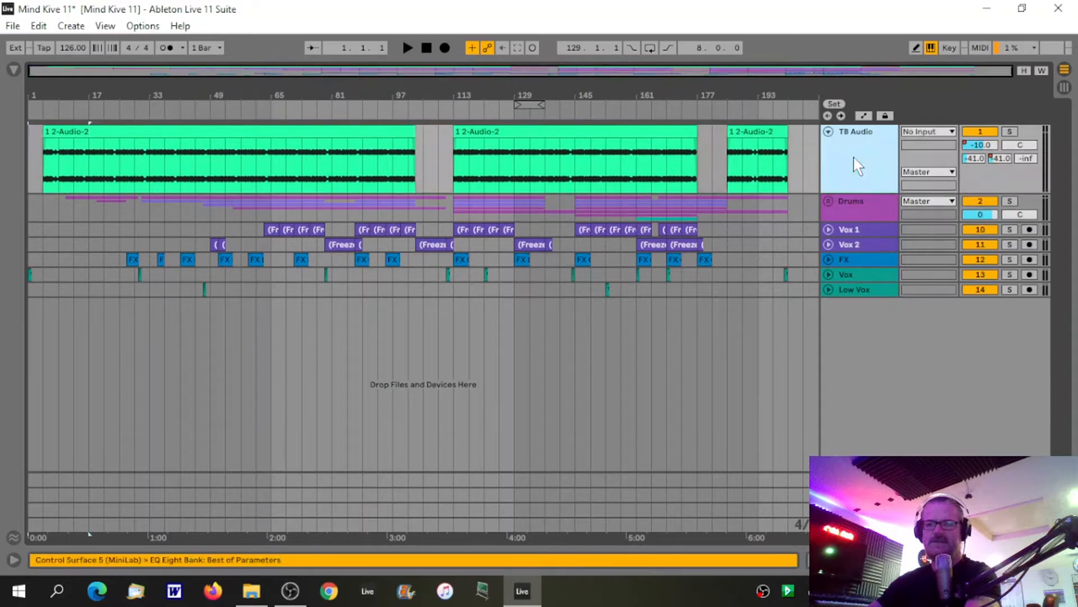
{"action": "key", "text": "Delete"}
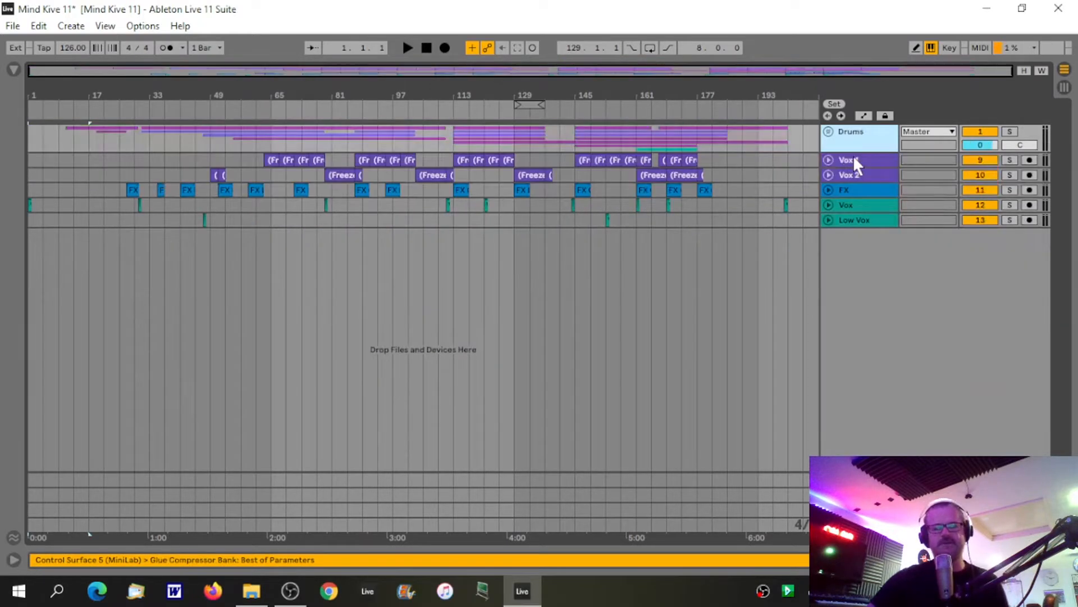
- Delete the Kick track inside the unfolded Drums group and fold the Cabasa track
{"action": "left_click", "coordinate": [828, 132]}
{"action": "left_click", "coordinate": [576, 93]}
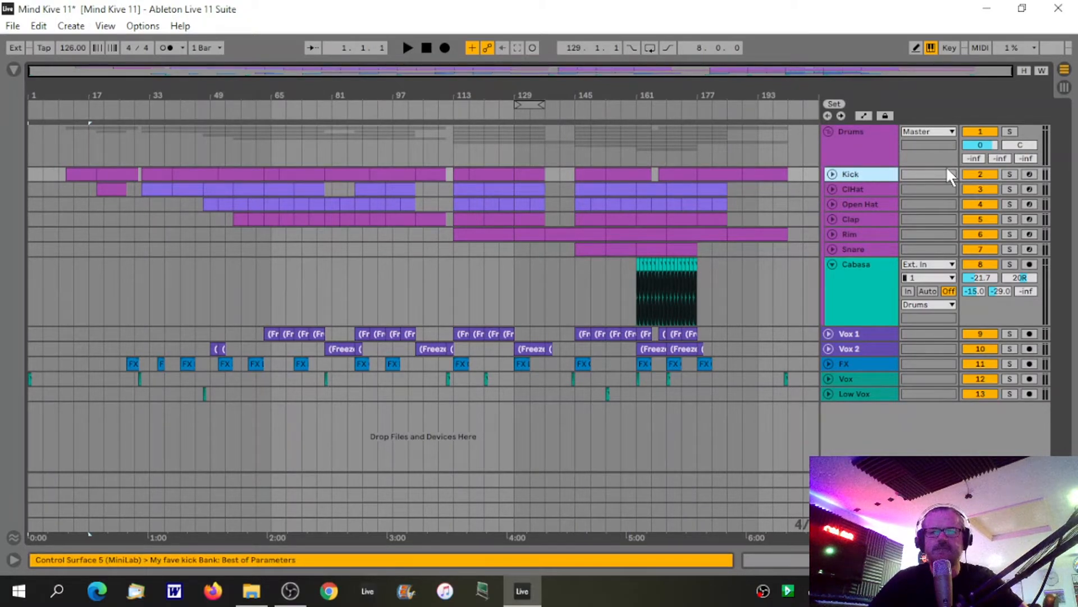
{"action": "key", "text": "Delete"}
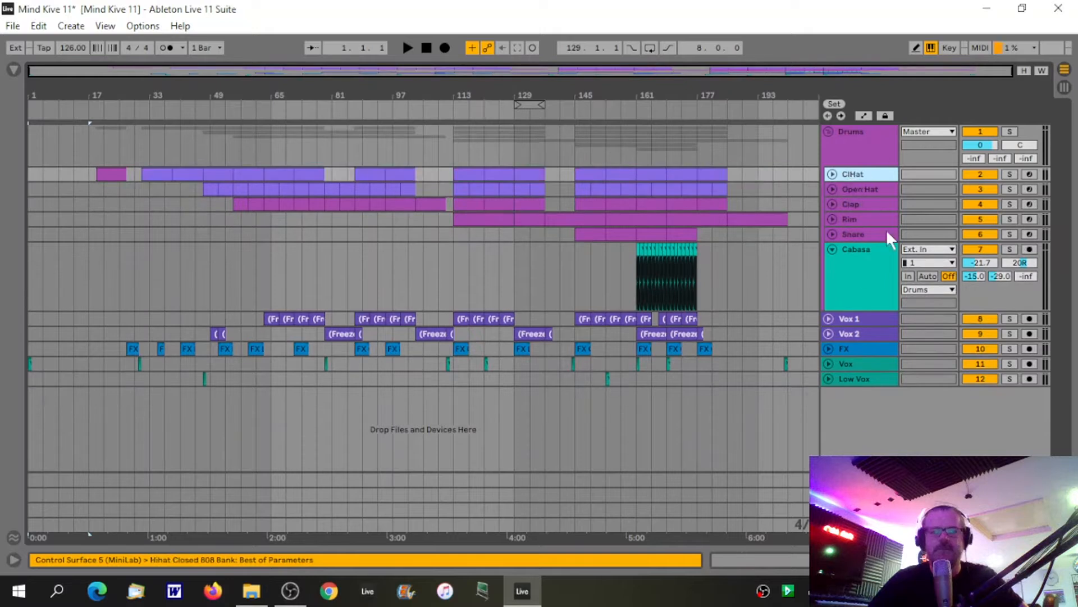
{"action": "left_click", "coordinate": [832, 250]}
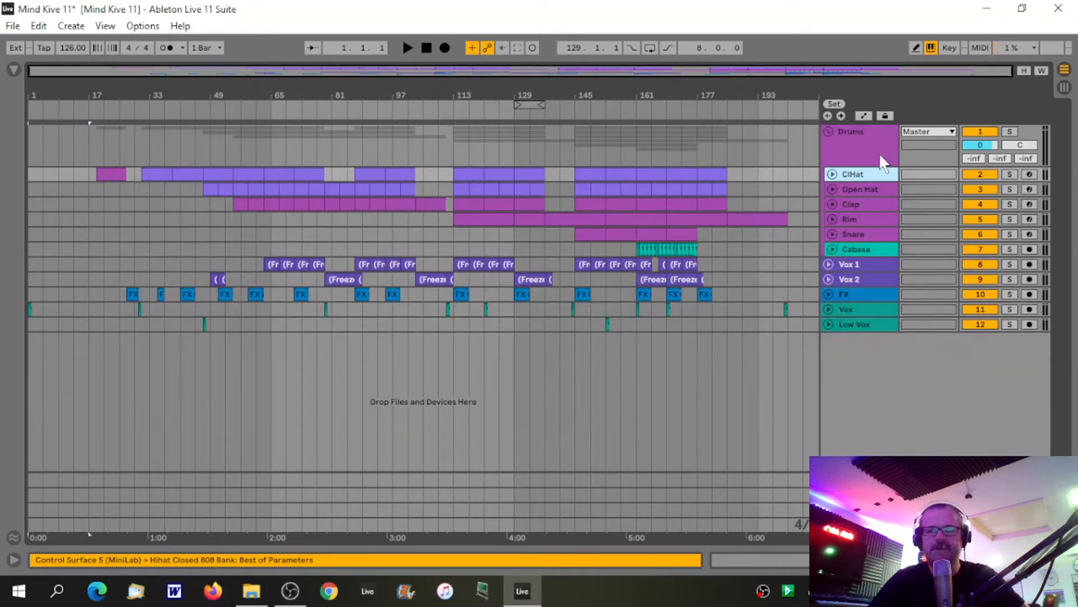
- Try to nest the Drums group in a new group, and undo the grouping
{"action": "left_click", "coordinate": [860, 140]}
{"action": "right_click", "coordinate": [861, 139]}
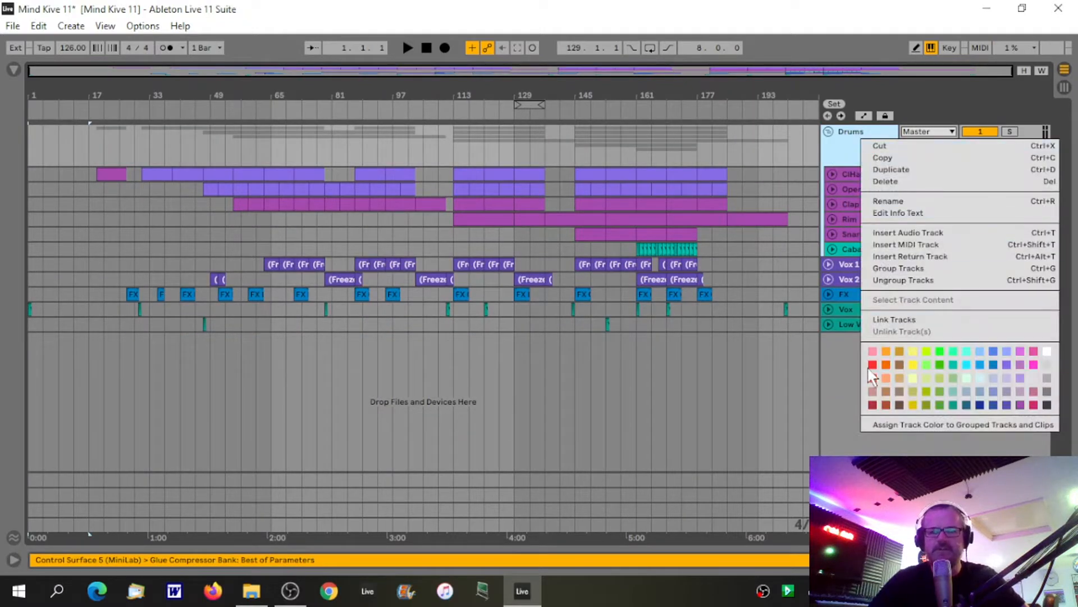
{"action": "left_click", "coordinate": [909, 268]}
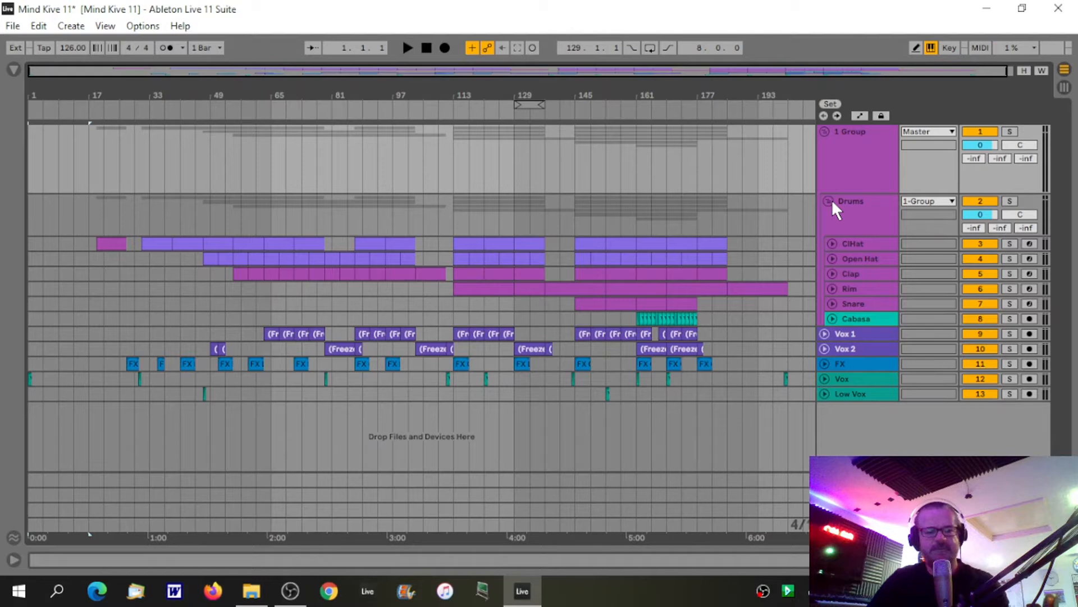
{"action": "key", "text": "ctrl+z"}
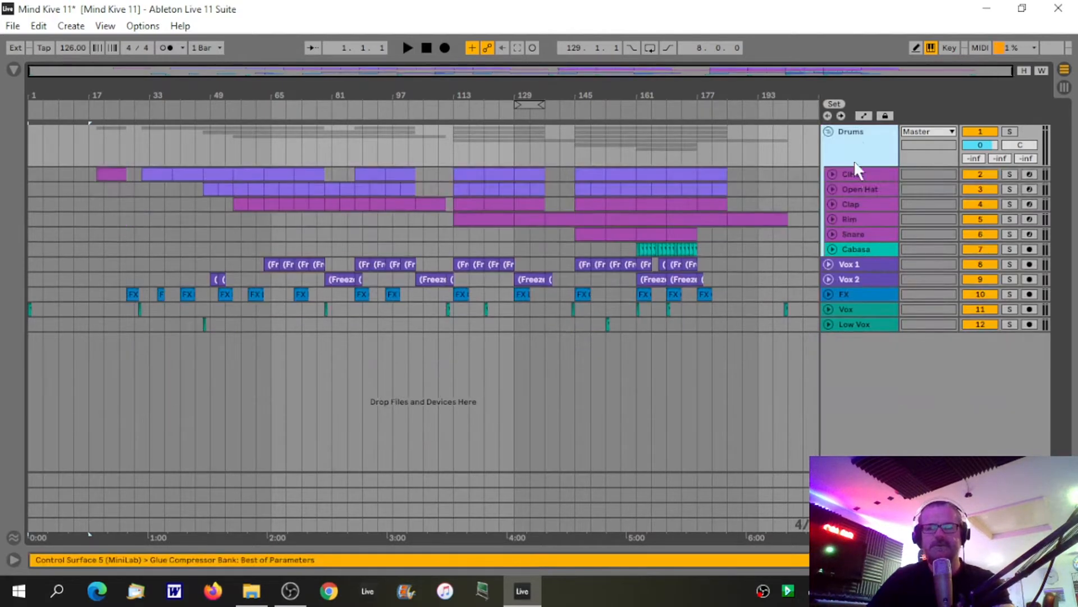
- Ungroup the Drums tracks and move the Snare track above Rim, directly below Clap
{"action": "right_click", "coordinate": [859, 140]}
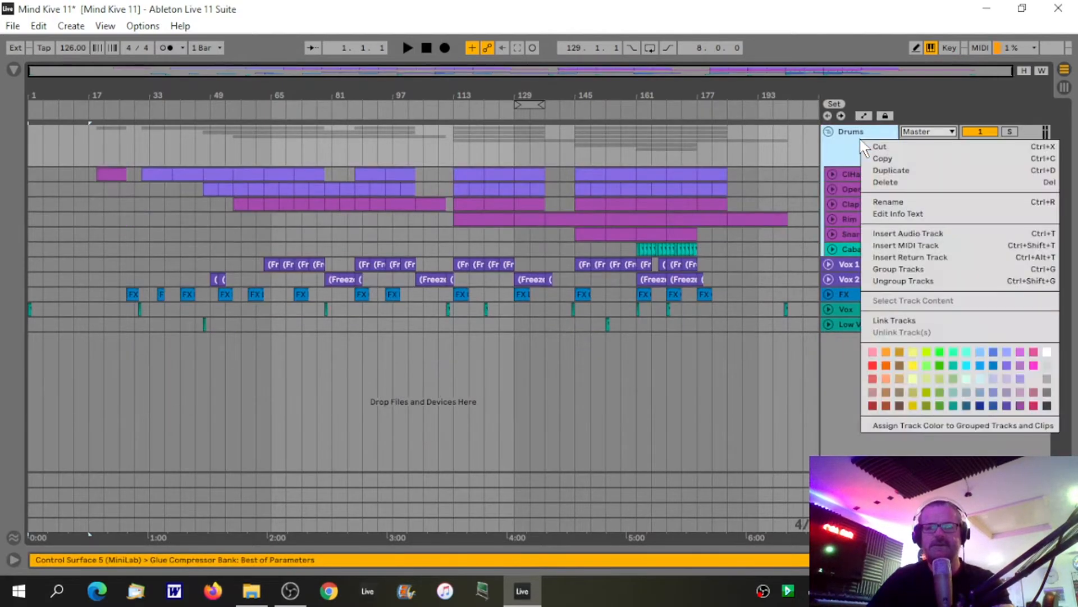
{"action": "left_click", "coordinate": [913, 281]}
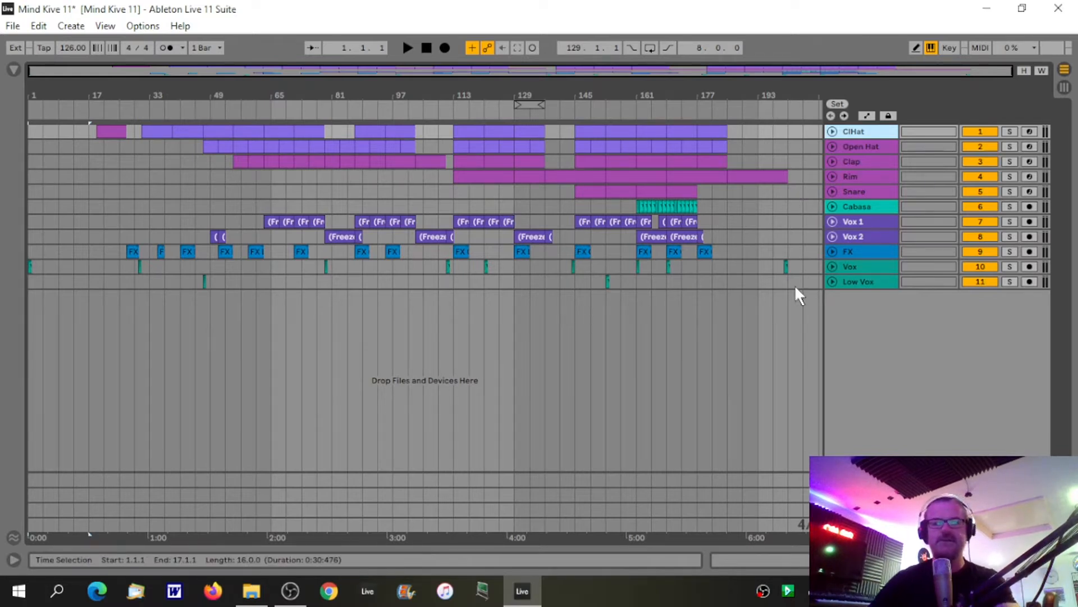
{"action": "left_click", "coordinate": [864, 191]}
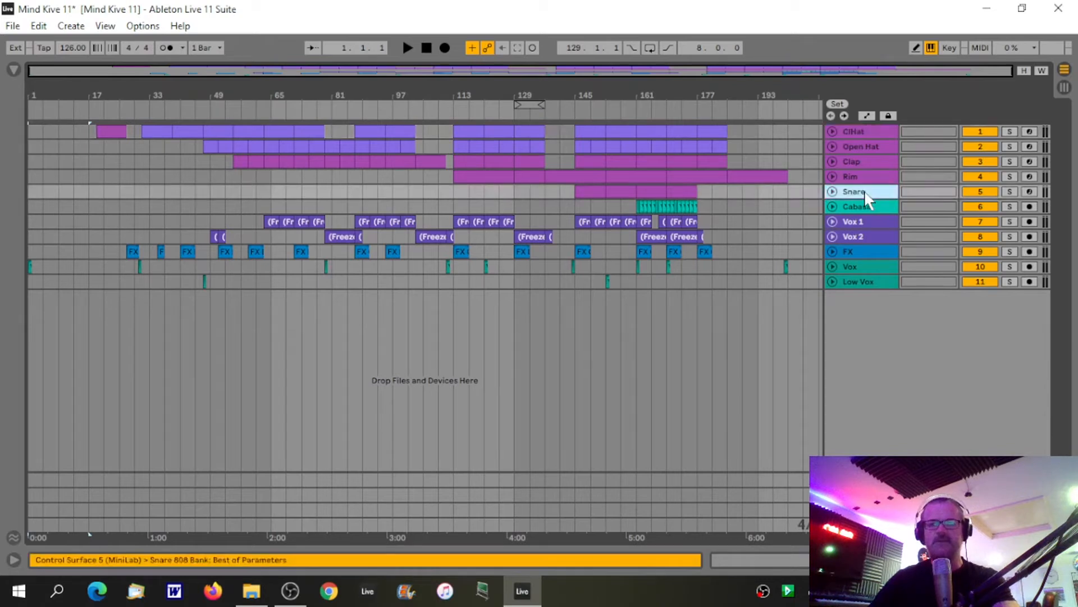
{"action": "left_click_drag", "start_coordinate": [872, 194], "coordinate": [871, 177]}
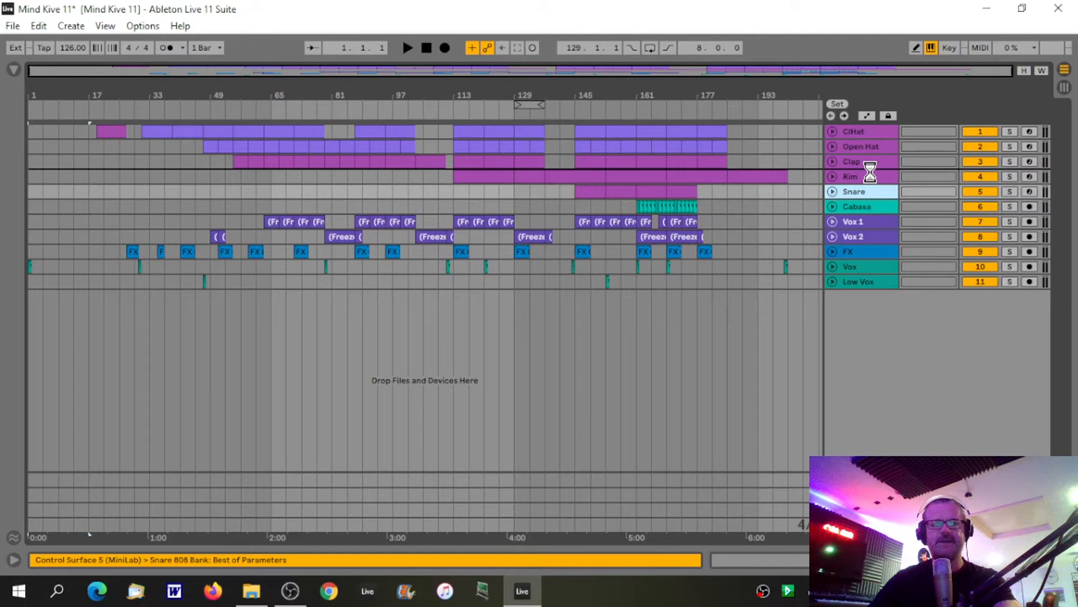
{"action": "left_click_drag", "start_coordinate": [870, 173], "coordinate": [873, 177]}
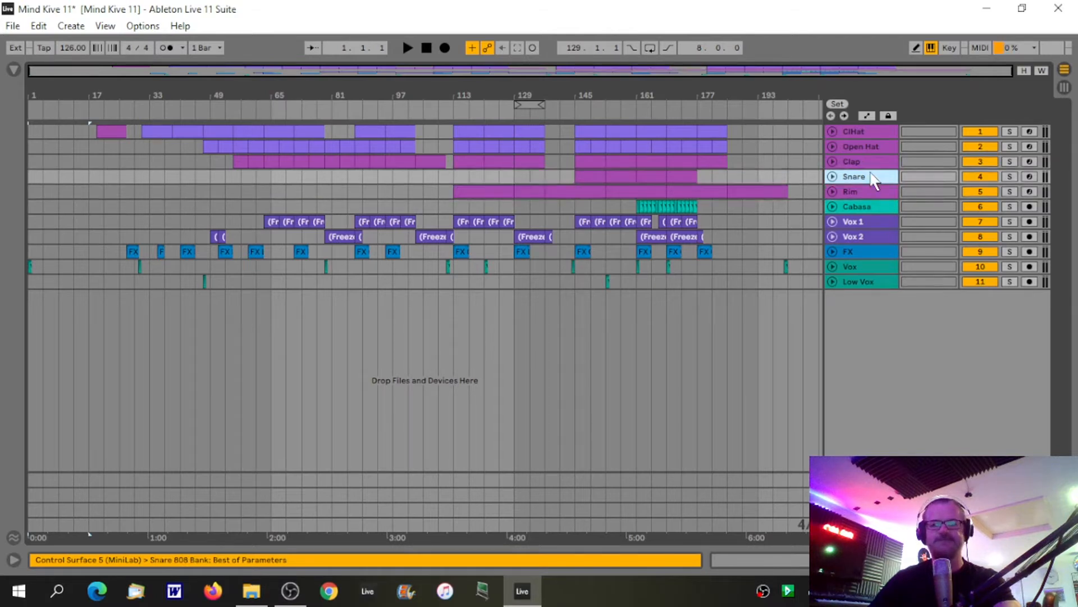
- Group the Clap and Snare tracks together
{"action": "left_click", "coordinate": [854, 166], "text": "shift"}
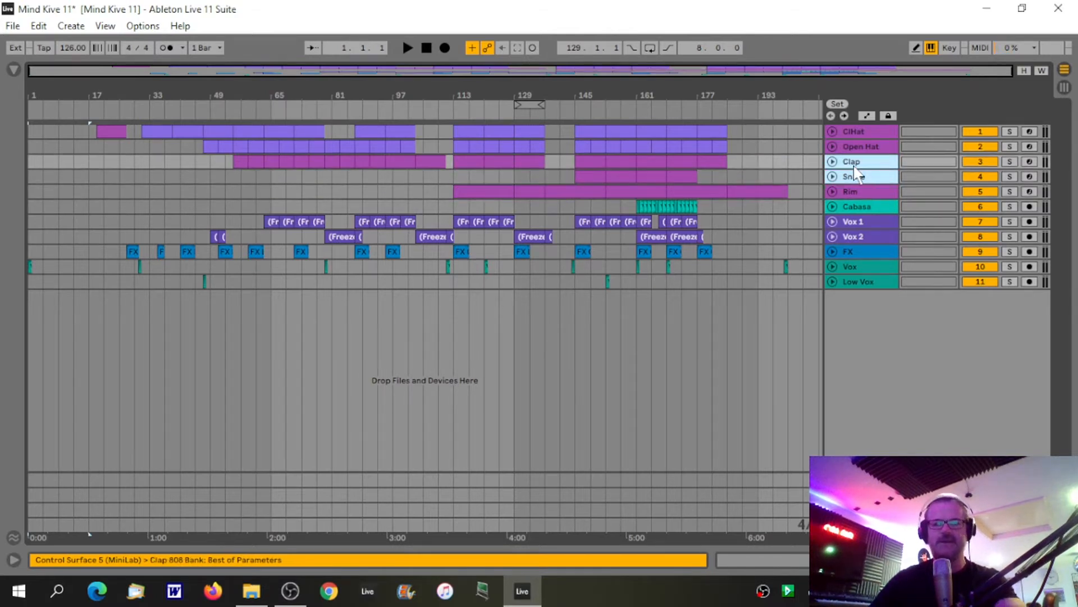
{"action": "right_click", "coordinate": [854, 168]}
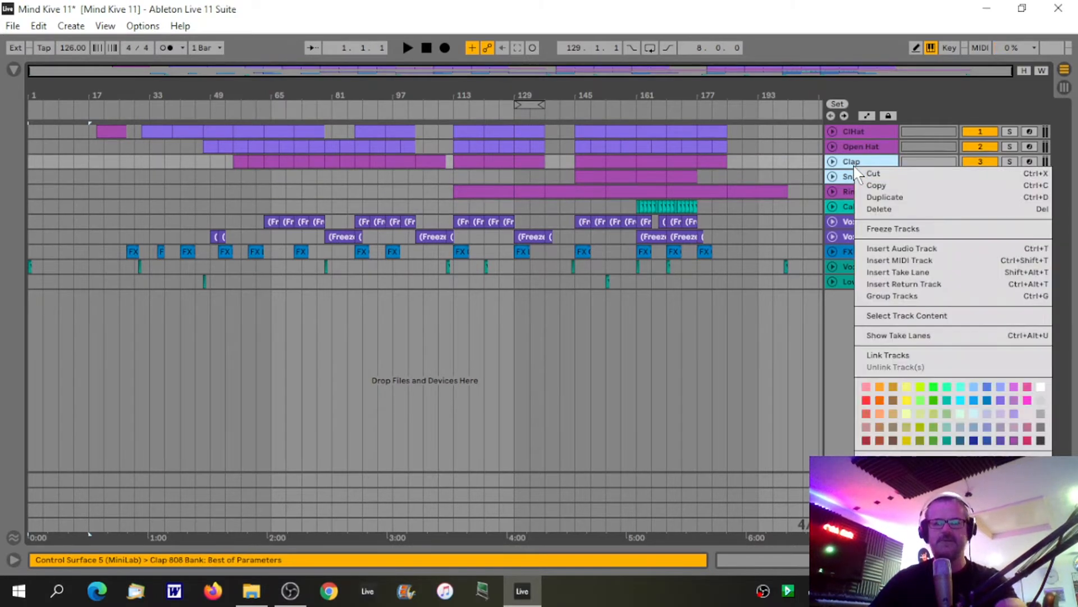
{"action": "left_click", "coordinate": [910, 298]}
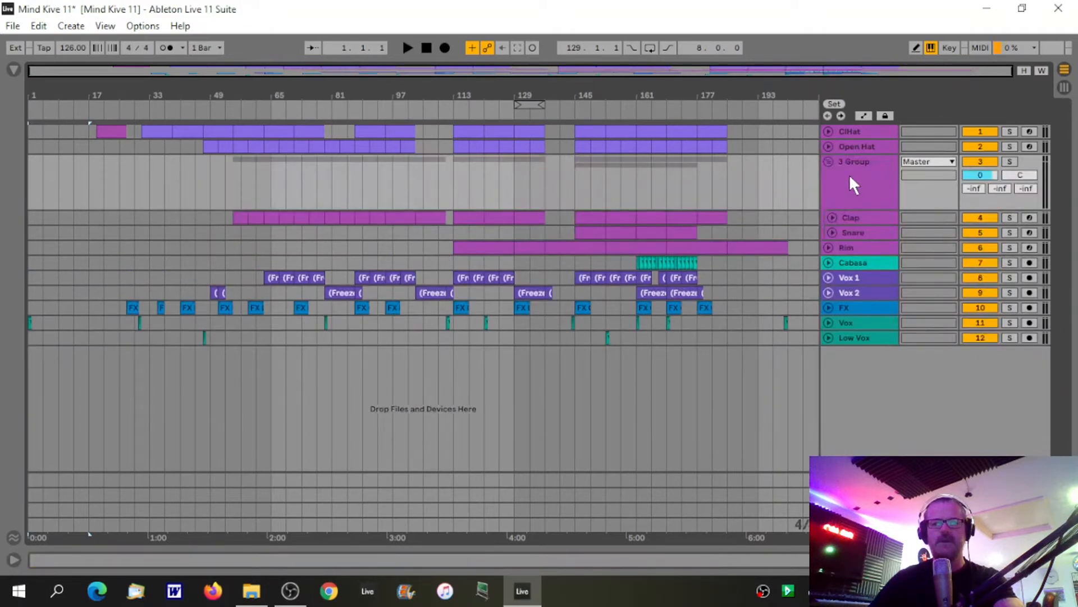
- Name the group holding the Clap and Snare tracks Clap, and fold the group
{"action": "left_click", "coordinate": [854, 186]}
{"action": "key", "text": "ctrl+r"}
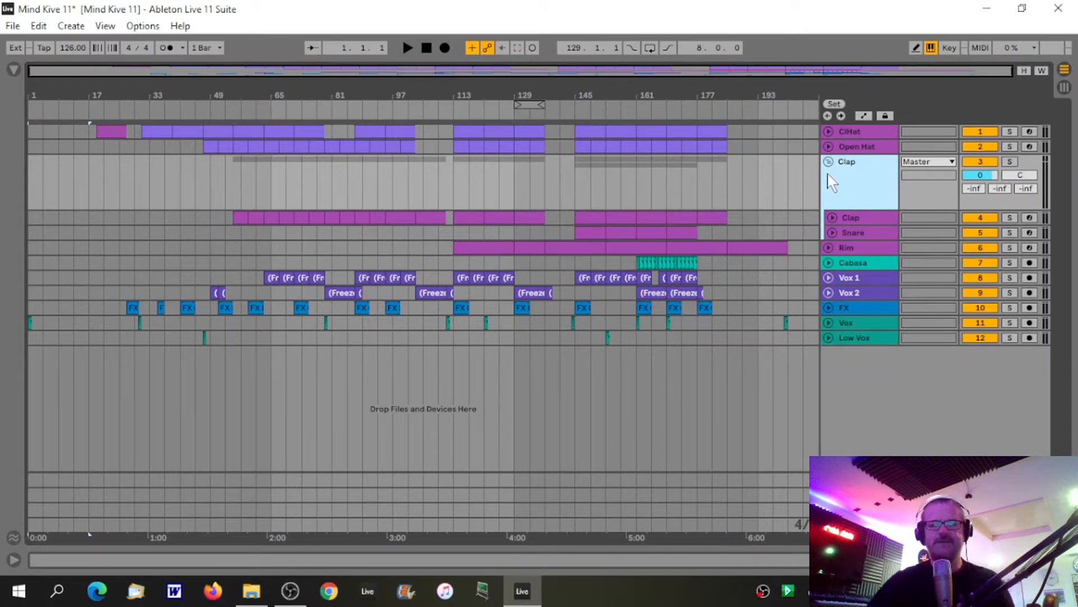
{"action": "left_click", "coordinate": [832, 231]}
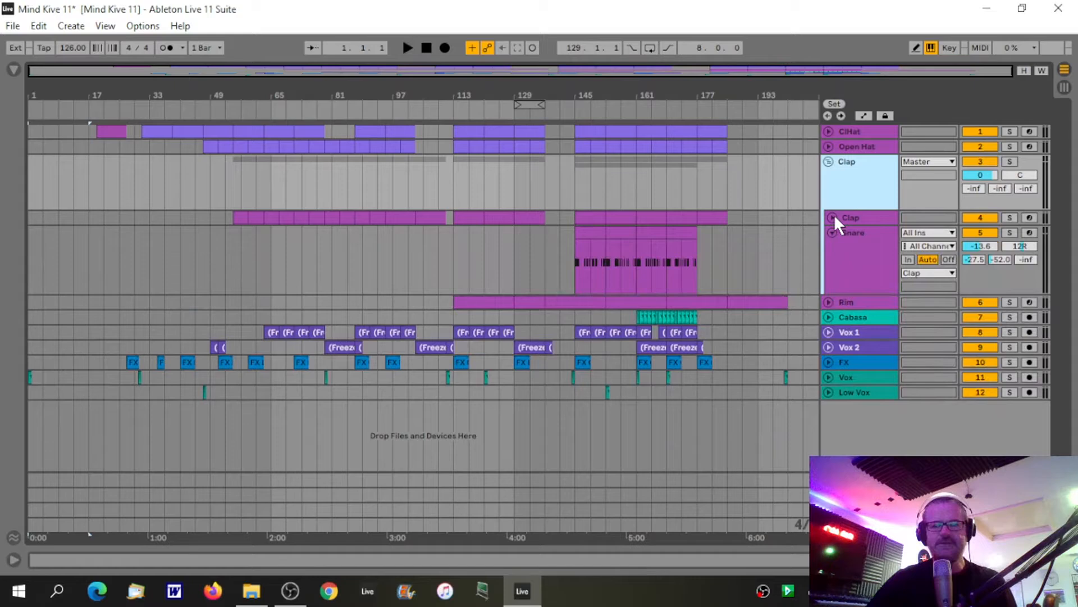
{"action": "left_click", "coordinate": [832, 218]}
{"action": "left_click_drag", "start_coordinate": [620, 96], "coordinate": [614, 113]}
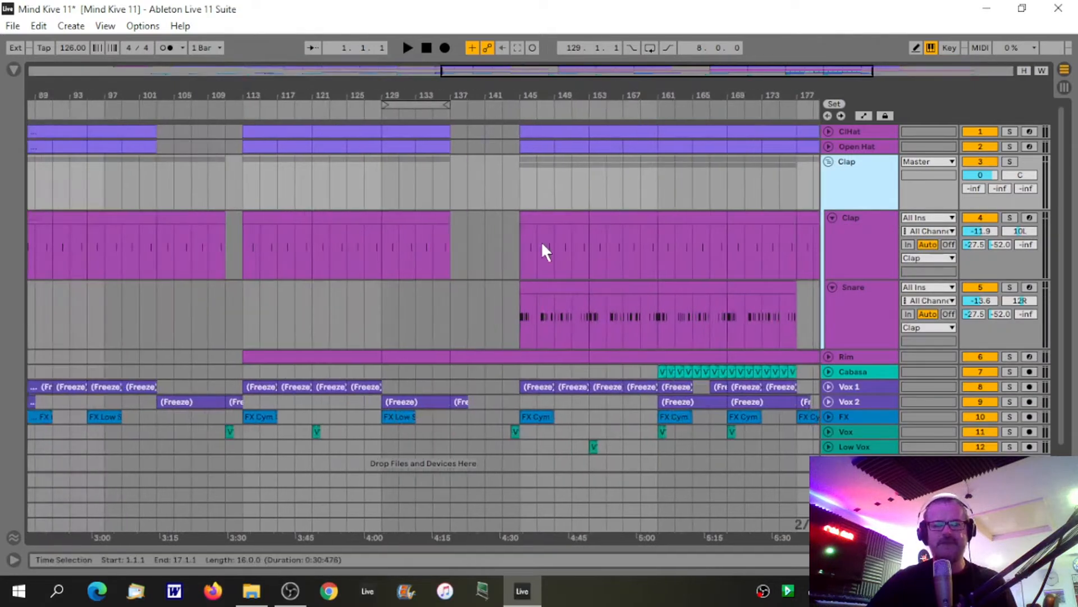
{"action": "left_click", "coordinate": [832, 217]}
{"action": "left_click", "coordinate": [832, 231]}
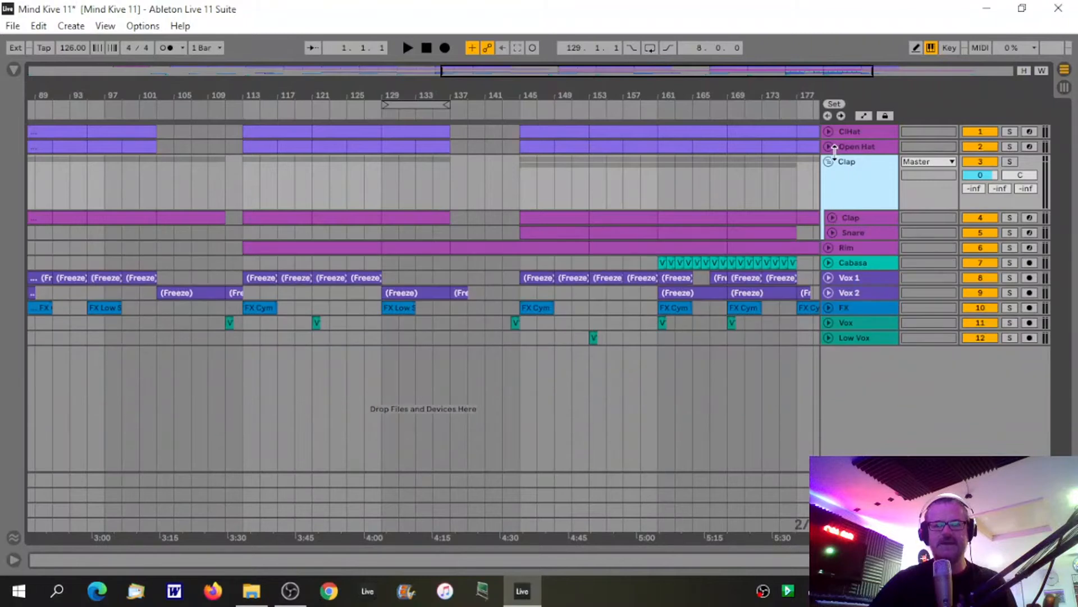
{"action": "left_click", "coordinate": [830, 162]}
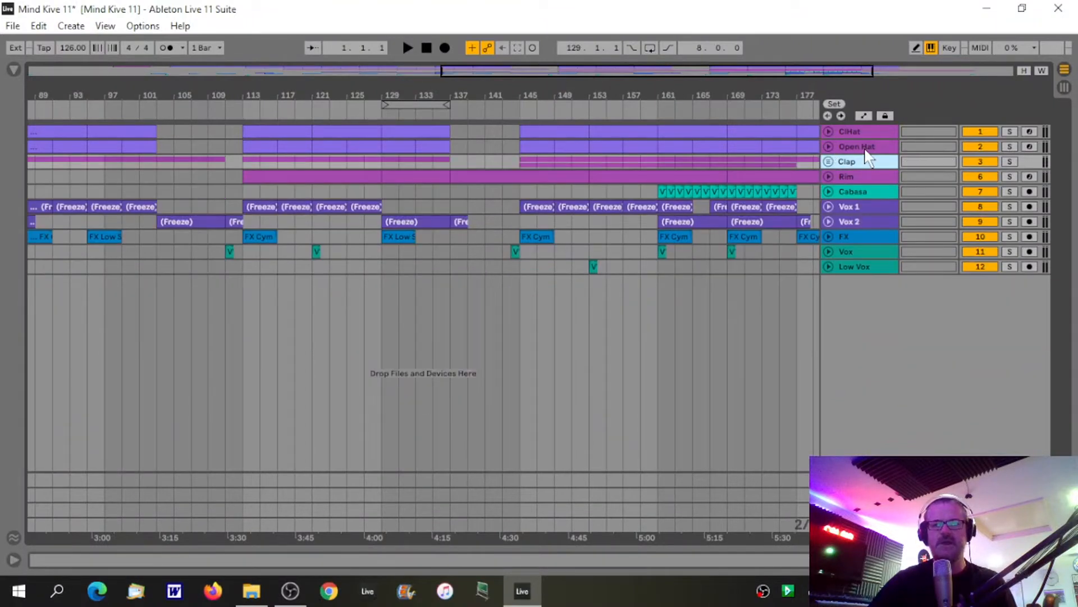
- Group the ClHat and Open Hat tracks under the name Hats, and fold the group
{"action": "left_click", "coordinate": [865, 148]}
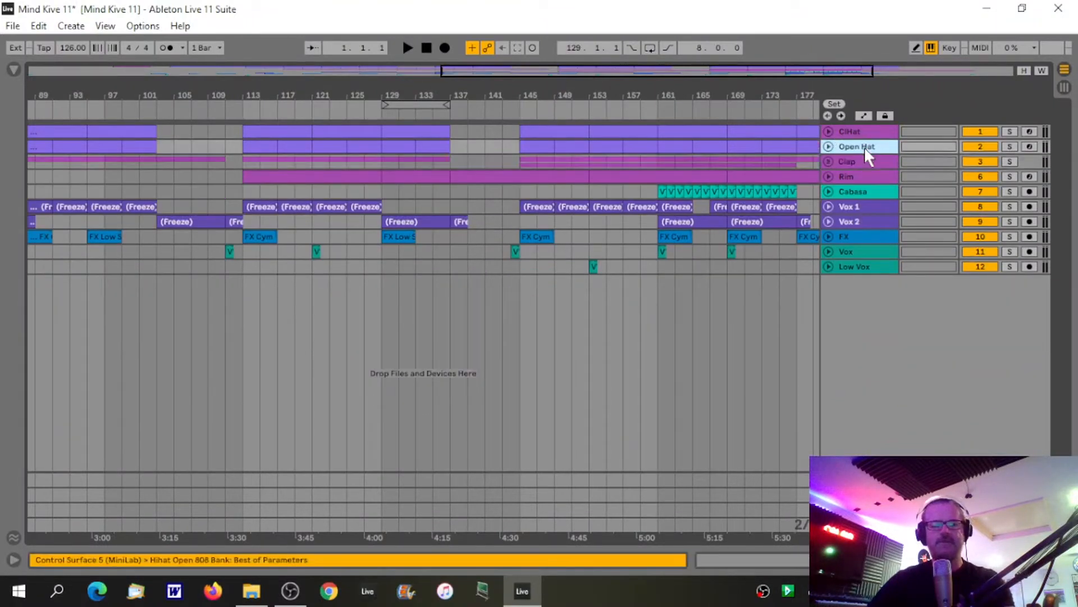
{"action": "left_click", "coordinate": [861, 132]}
{"action": "right_click", "coordinate": [861, 132]}
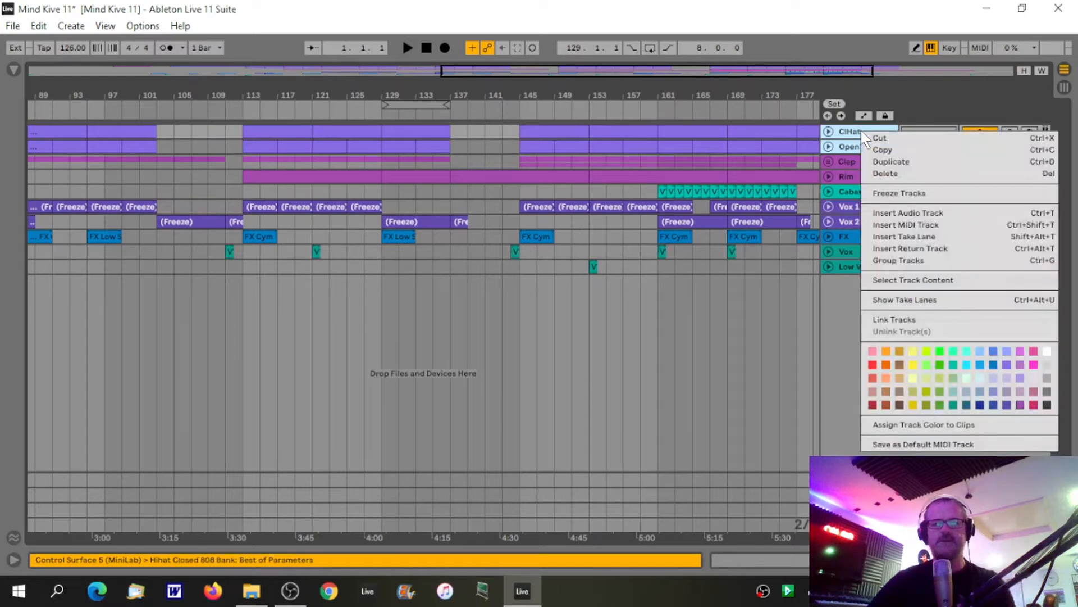
{"action": "left_click", "coordinate": [908, 262]}
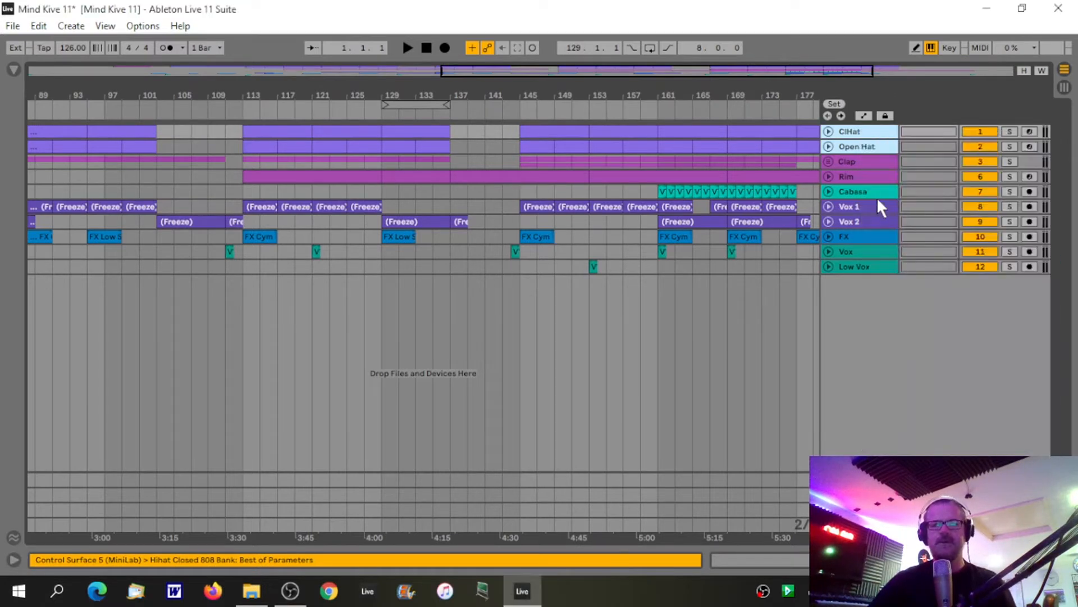
{"action": "key", "text": "ctrl+g"}
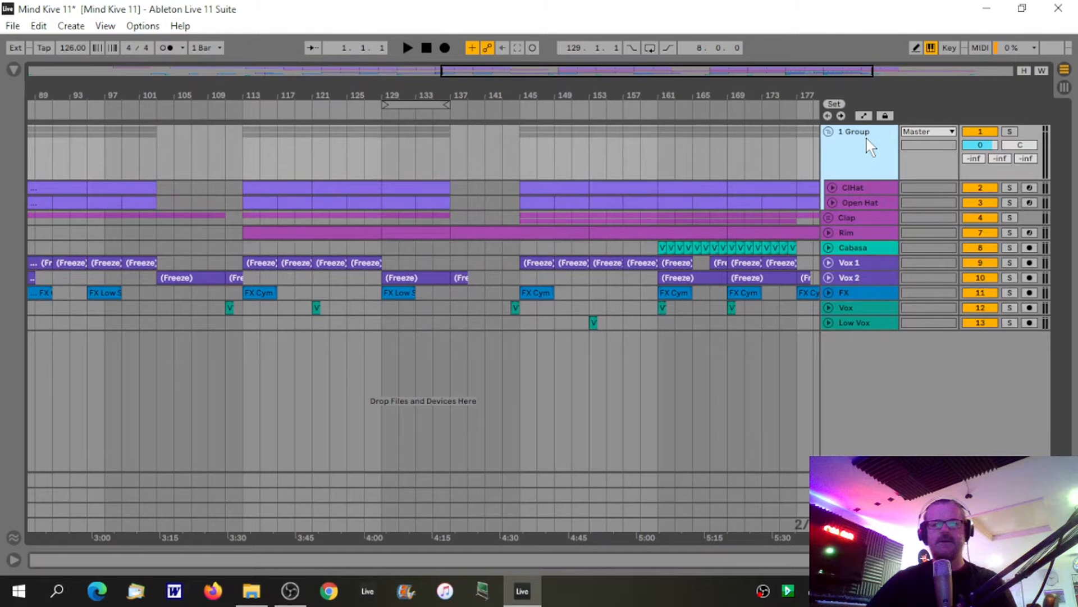
{"action": "key", "text": "ctrl+r"}
{"action": "type", "text": "Hats"}
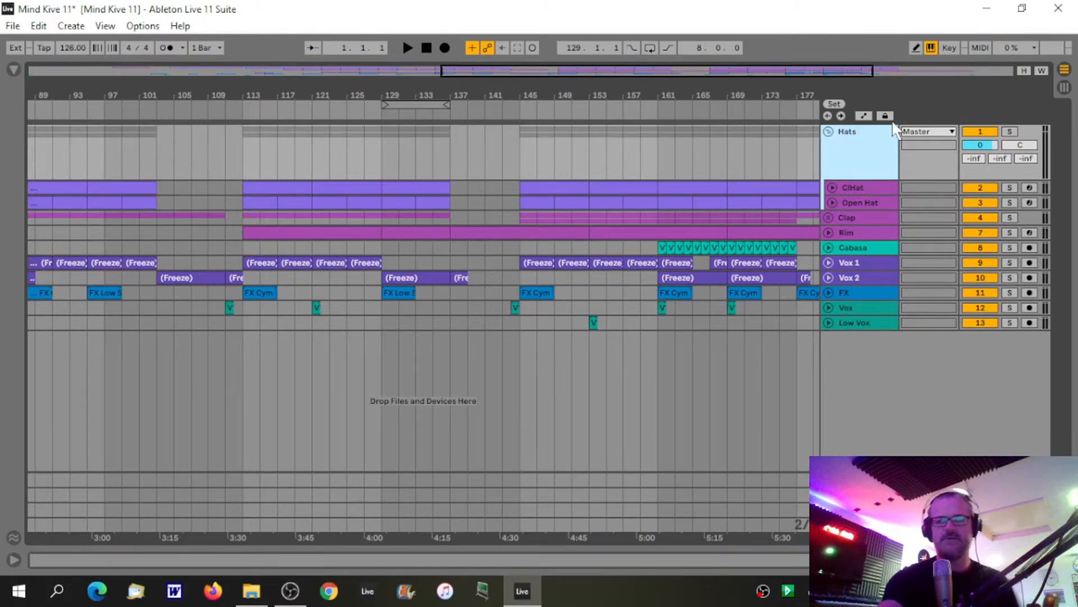
{"action": "left_click", "coordinate": [829, 131]}
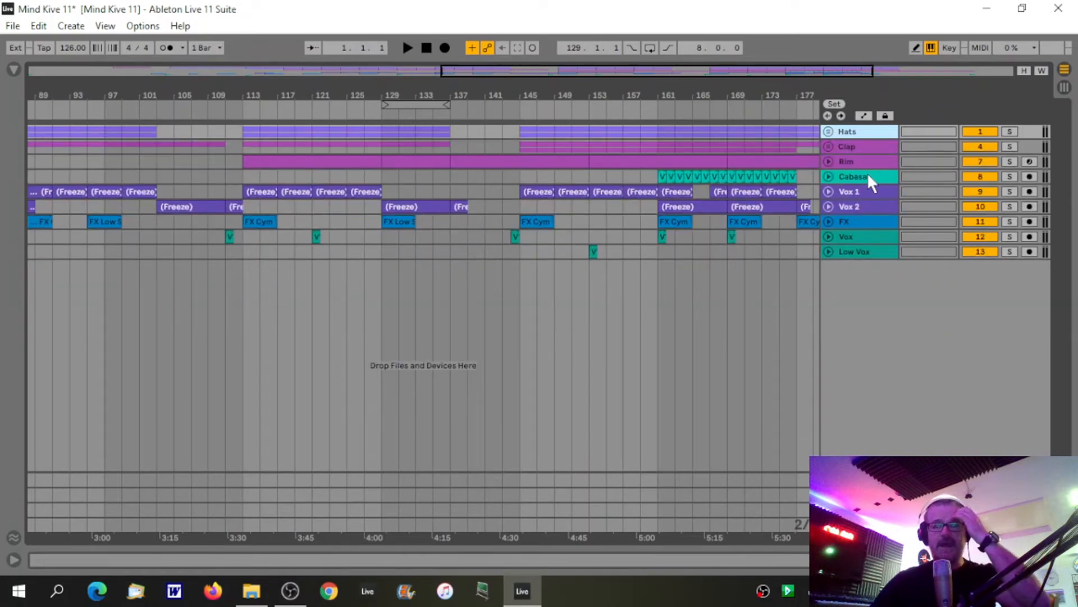
- Check the clips on the Cabasa and Rim tracks and group these two tracks together
{"action": "left_click", "coordinate": [829, 176]}
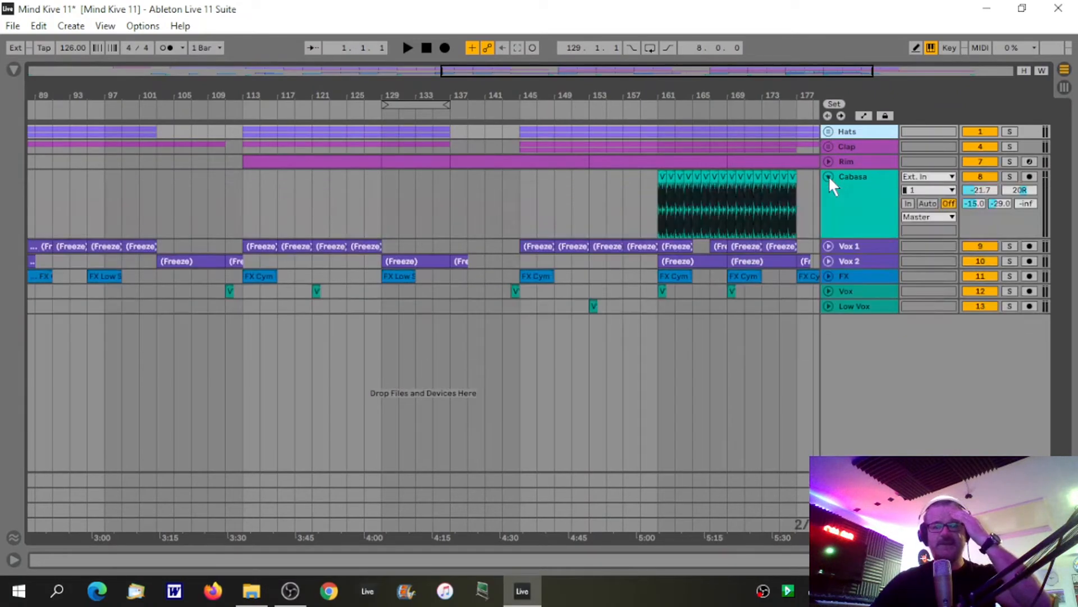
{"action": "left_click", "coordinate": [829, 177]}
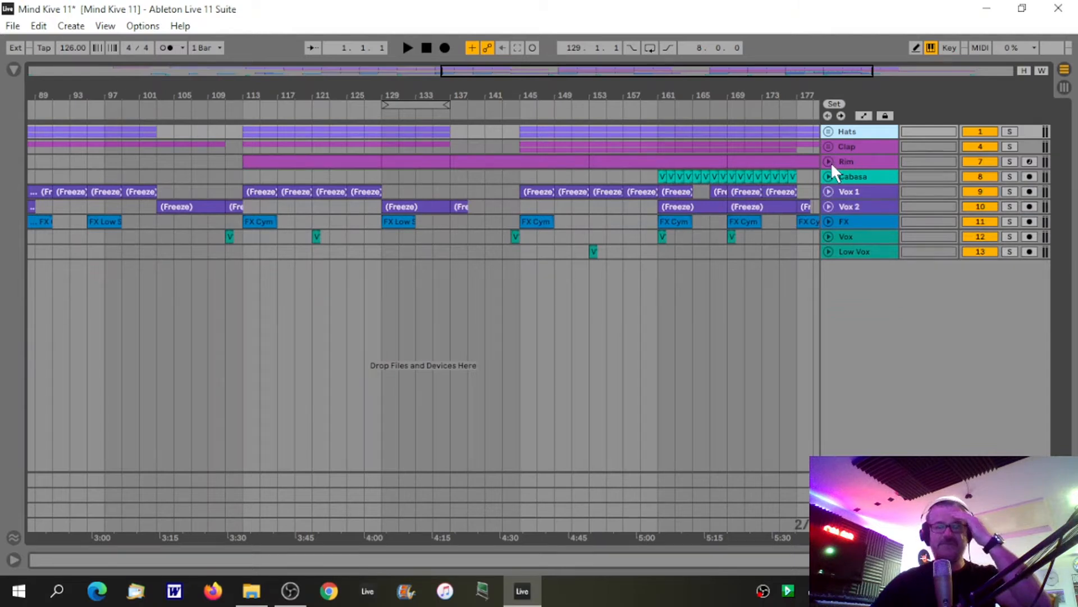
{"action": "left_click", "coordinate": [829, 161]}
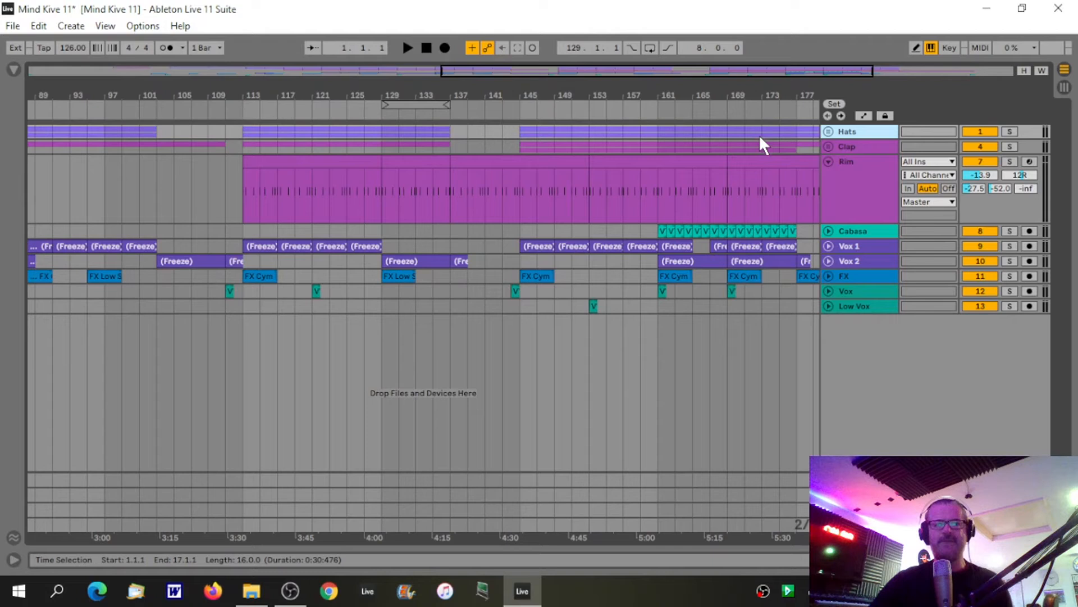
{"action": "left_click", "coordinate": [829, 162]}
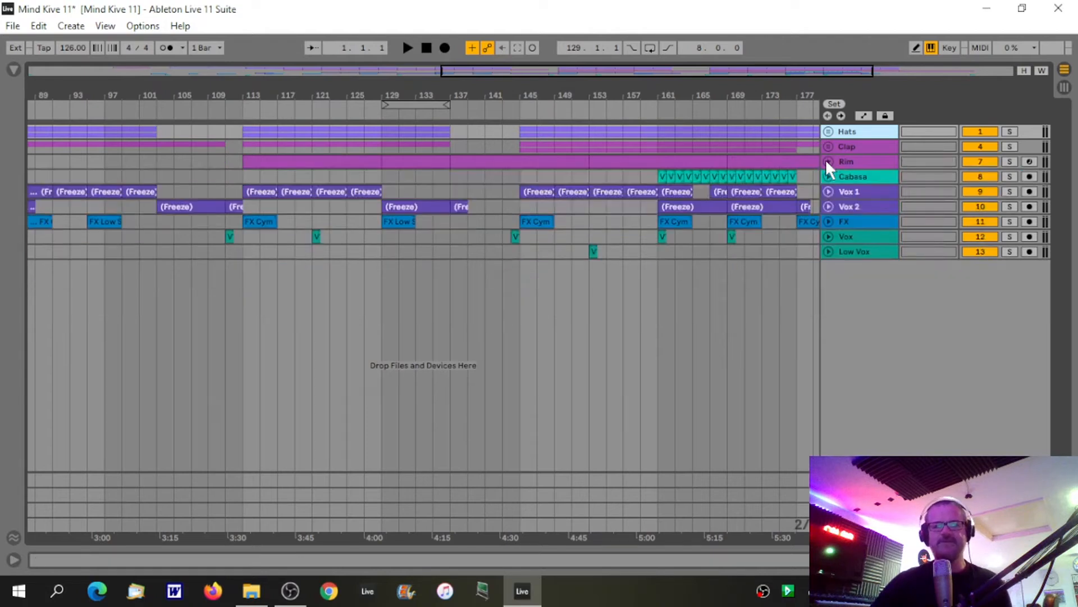
{"action": "left_click", "coordinate": [840, 160]}
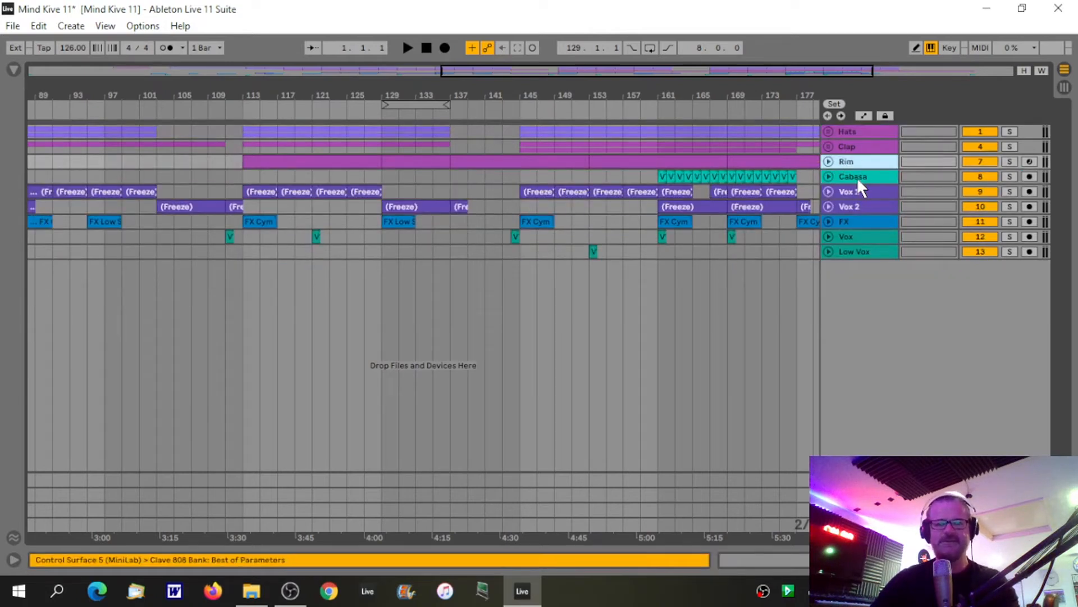
{"action": "left_click", "coordinate": [858, 179], "text": "shift"}
{"action": "right_click", "coordinate": [858, 180]}
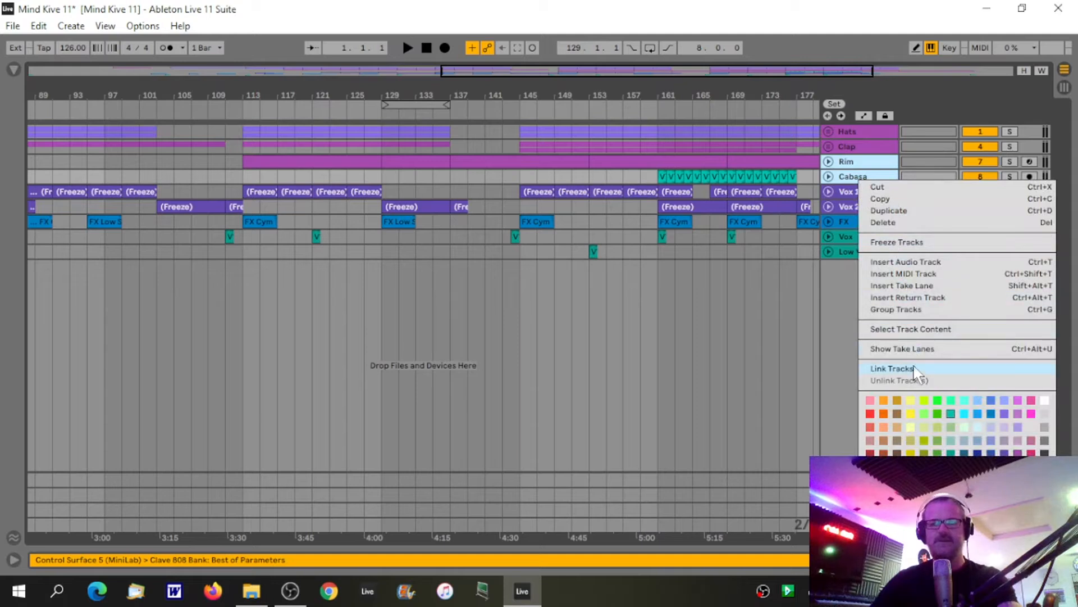
{"action": "key", "text": "Escape"}
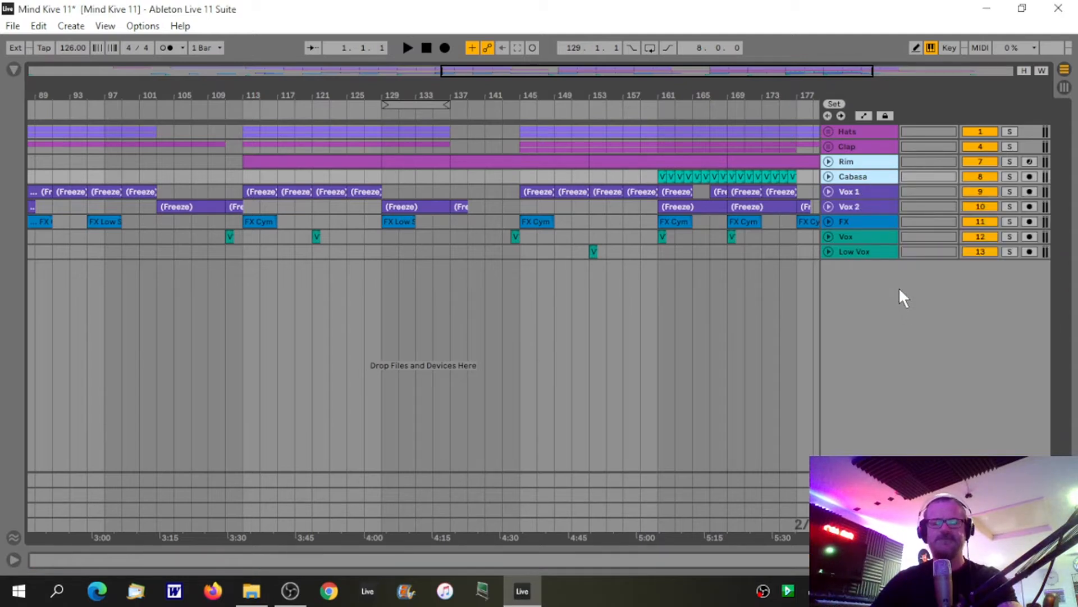
{"action": "left_click", "coordinate": [849, 167]}
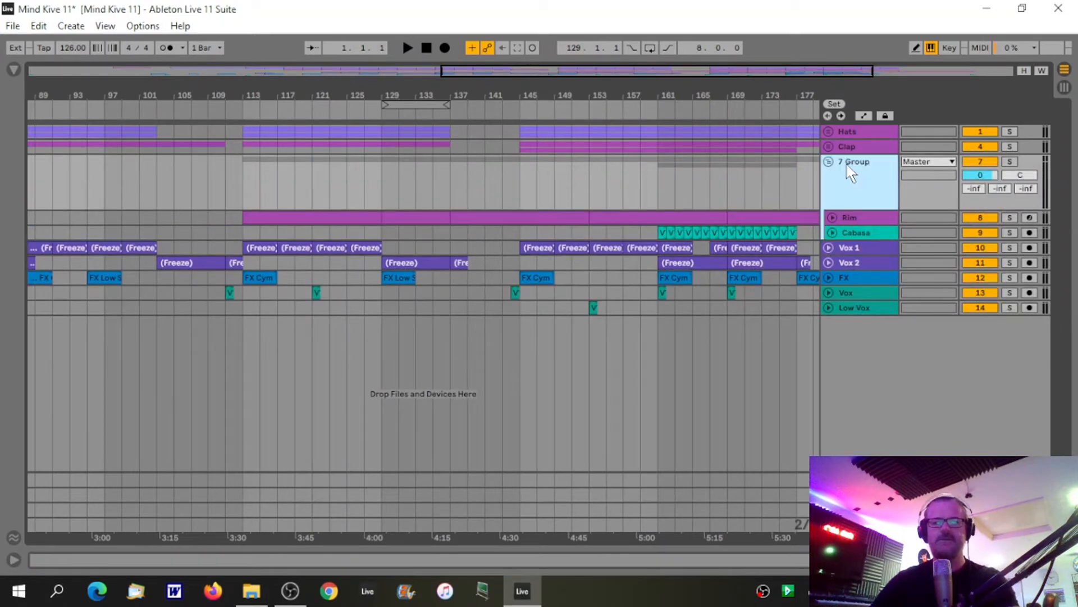
- Rename the group of Rim and Cabasa tracks as Perc, and fold it
{"action": "key", "text": "ctrl+r"}
{"action": "type", "text": "Perc"}
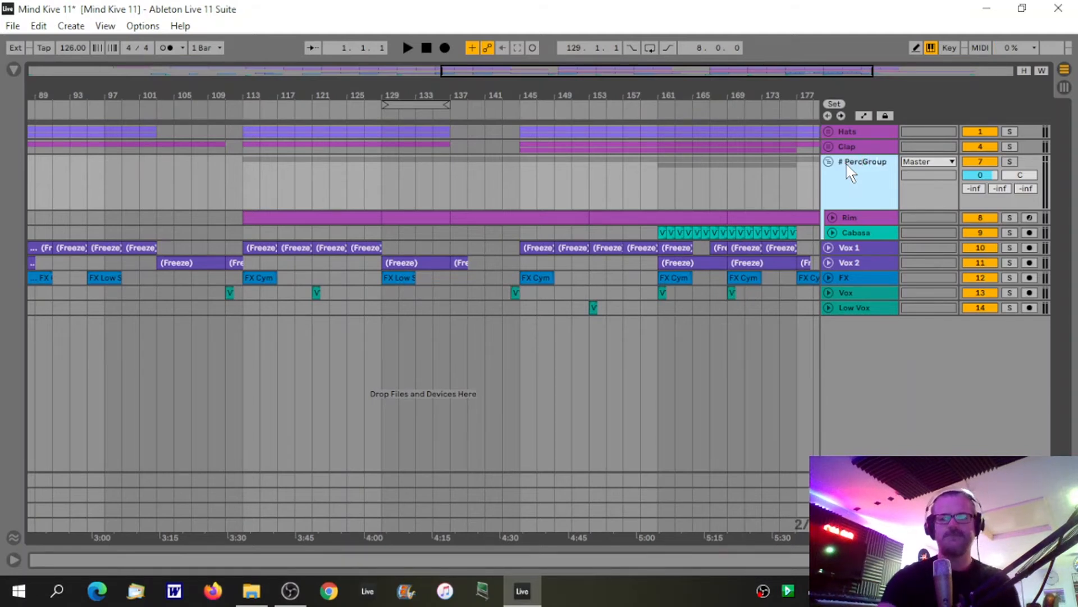
{"action": "key", "text": "BackSpace"}
{"action": "key", "text": "BackSpace"}
{"action": "key", "text": "BackSpace"}
{"action": "key", "text": "BackSpace"}
{"action": "key", "text": "BackSpace"}
{"action": "key", "text": "BackSpace"}
{"action": "key", "text": "BackSpace"}
{"action": "key", "text": "BackSpace"}
{"action": "key", "text": "BackSpace"}
{"action": "key", "text": "BackSpace"}
{"action": "key", "text": "BackSpace"}
{"action": "type", "text": "Perc"}
{"action": "key", "text": "Return"}
{"action": "left_click", "coordinate": [828, 161]}
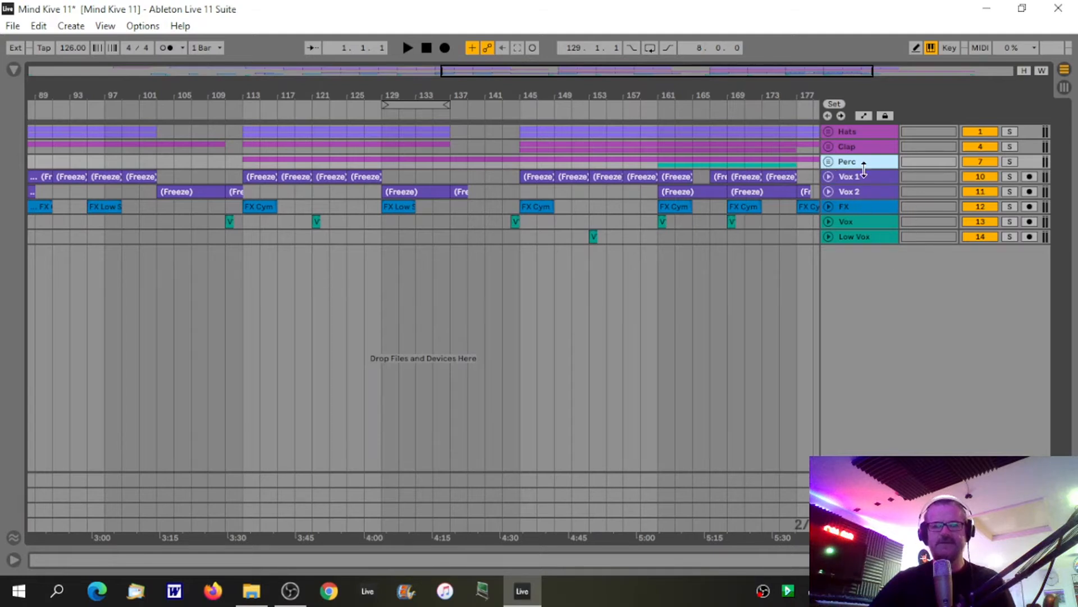
- Move the FX track directly below Perc, and unfold the Vox 1, Vox 2, Vox and Low Vox tracks
{"action": "left_click", "coordinate": [861, 206]}
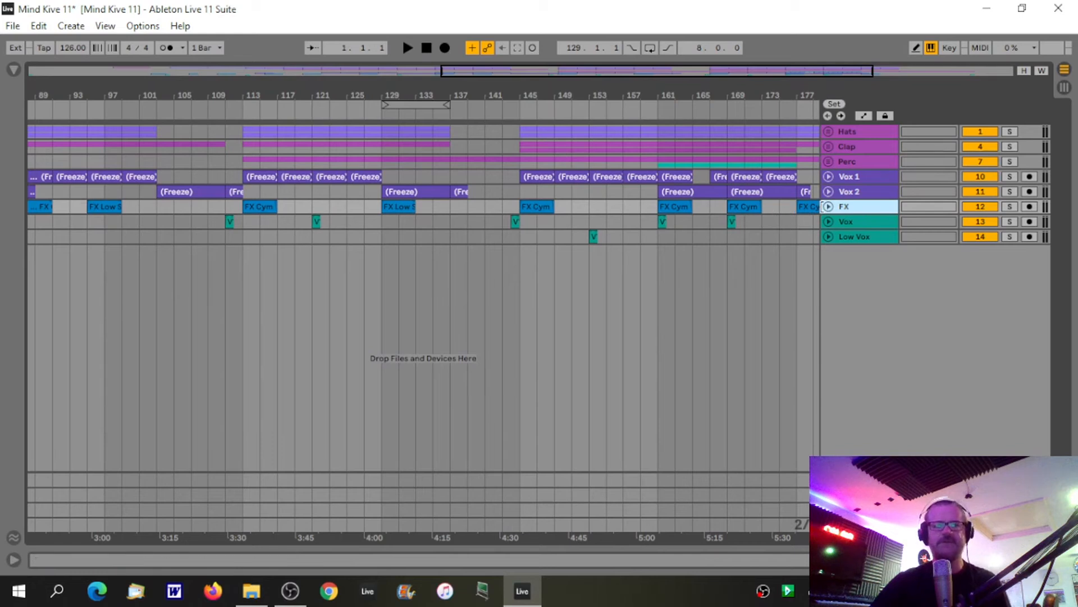
{"action": "left_click_drag", "start_coordinate": [870, 210], "coordinate": [870, 177]}
{"action": "left_click", "coordinate": [829, 236]}
{"action": "left_click", "coordinate": [829, 222]}
{"action": "left_click", "coordinate": [828, 207]}
{"action": "left_click", "coordinate": [828, 191]}
{"action": "left_click_drag", "start_coordinate": [216, 96], "coordinate": [270, 95]}
{"action": "left_click_drag", "start_coordinate": [366, 96], "coordinate": [354, 205]}
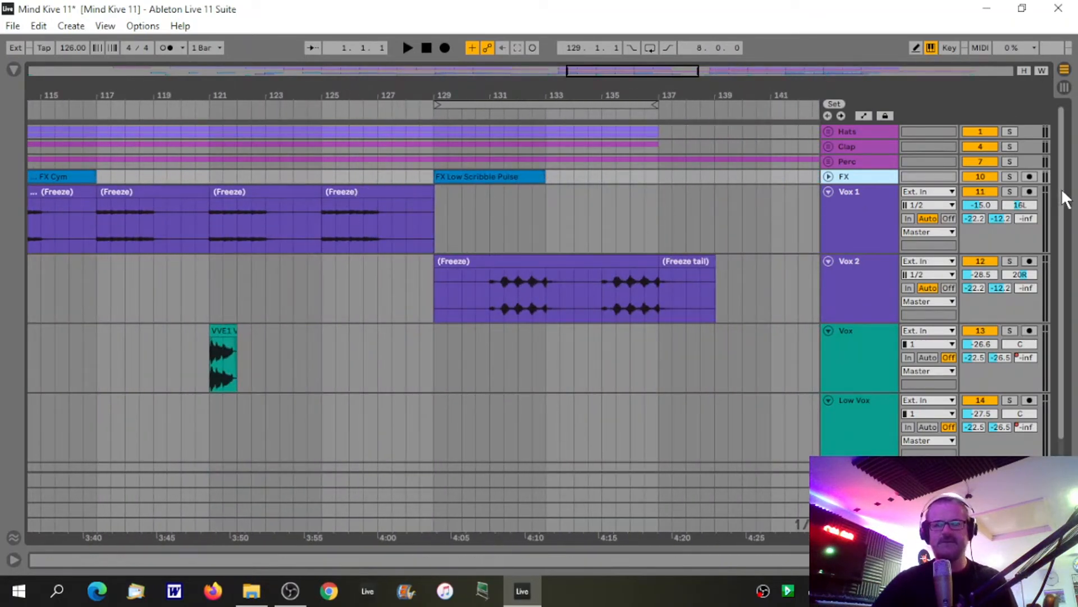
- Solo the Vox 1 track and audition its frozen clip from bar 125
{"action": "left_click", "coordinate": [1010, 191]}
{"action": "left_click_drag", "start_coordinate": [434, 224], "coordinate": [322, 225]}
{"action": "left_click", "coordinate": [321, 106]}
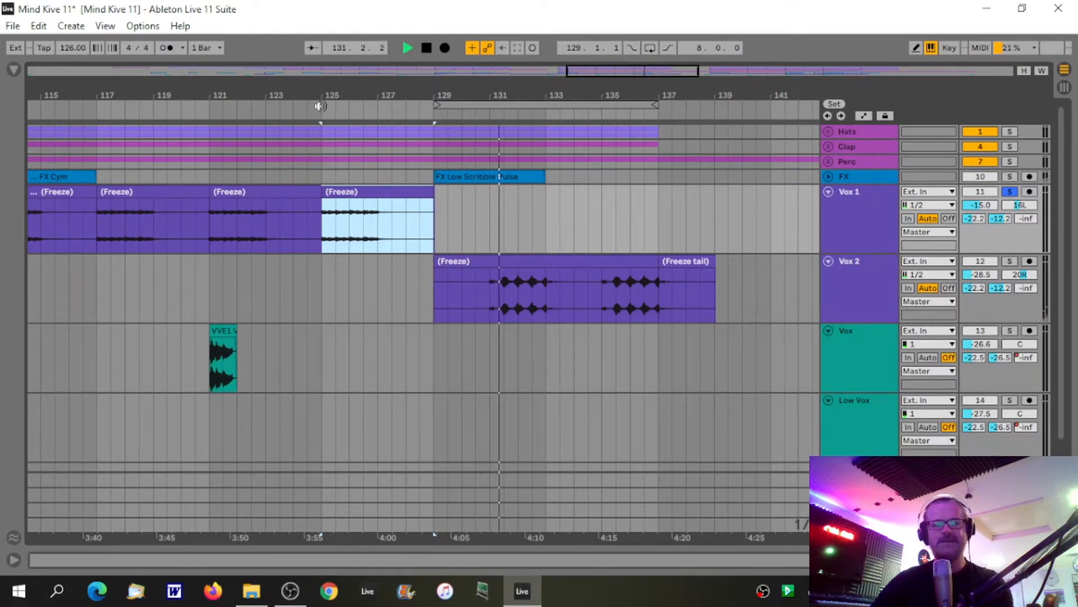
{"action": "key", "text": "space"}
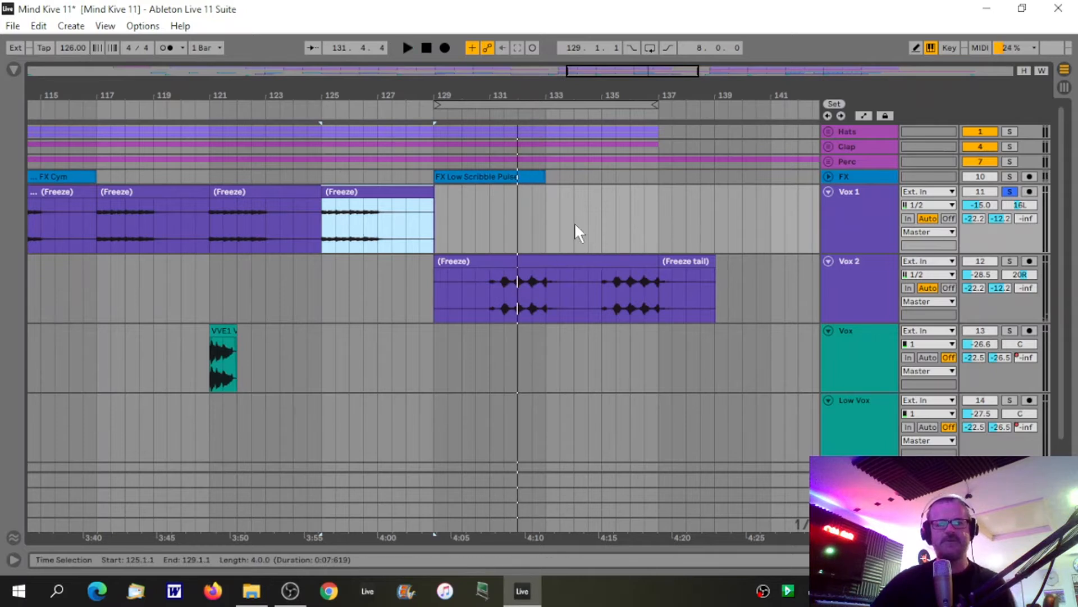
- Check the Master track's effects and select bars 125 to 133 on the Vox 1 track
{"action": "left_click_drag", "start_coordinate": [548, 232], "coordinate": [327, 238]}
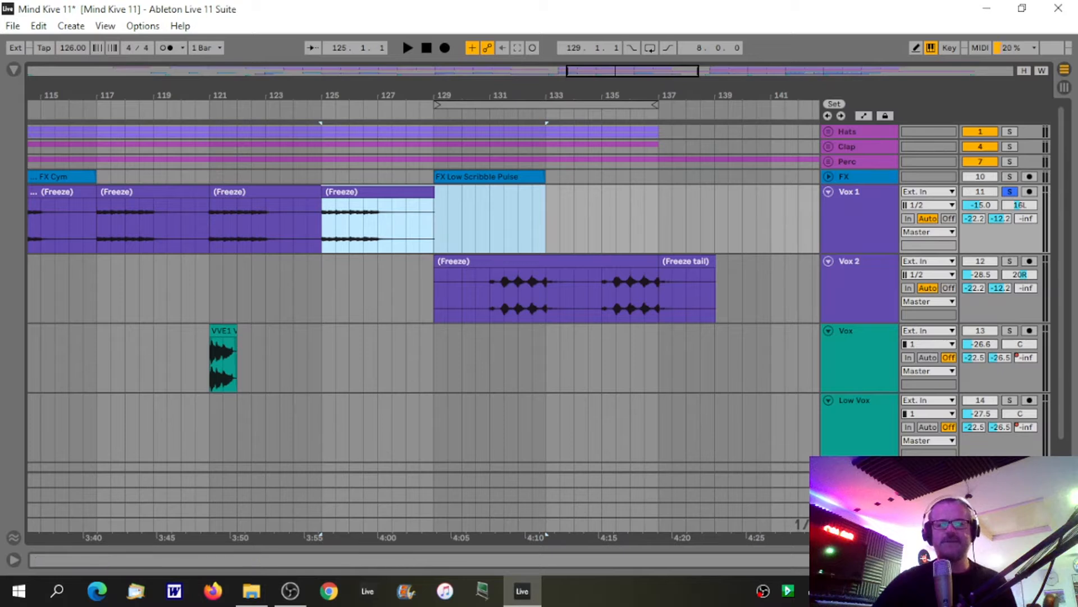
{"action": "double_click", "coordinate": [854, 525]}
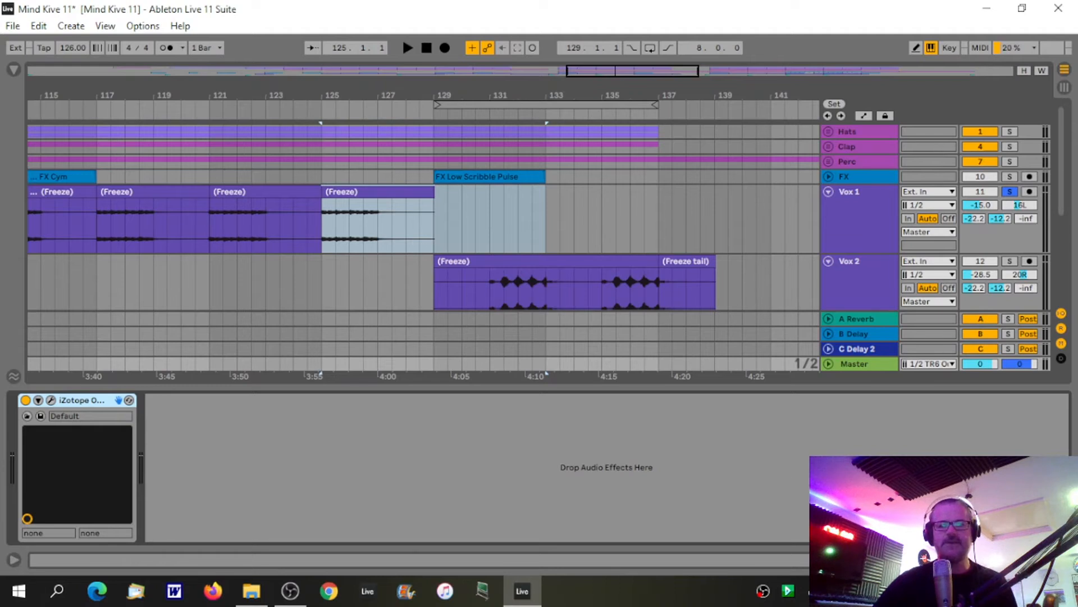
{"action": "left_click", "coordinate": [1064, 559]}
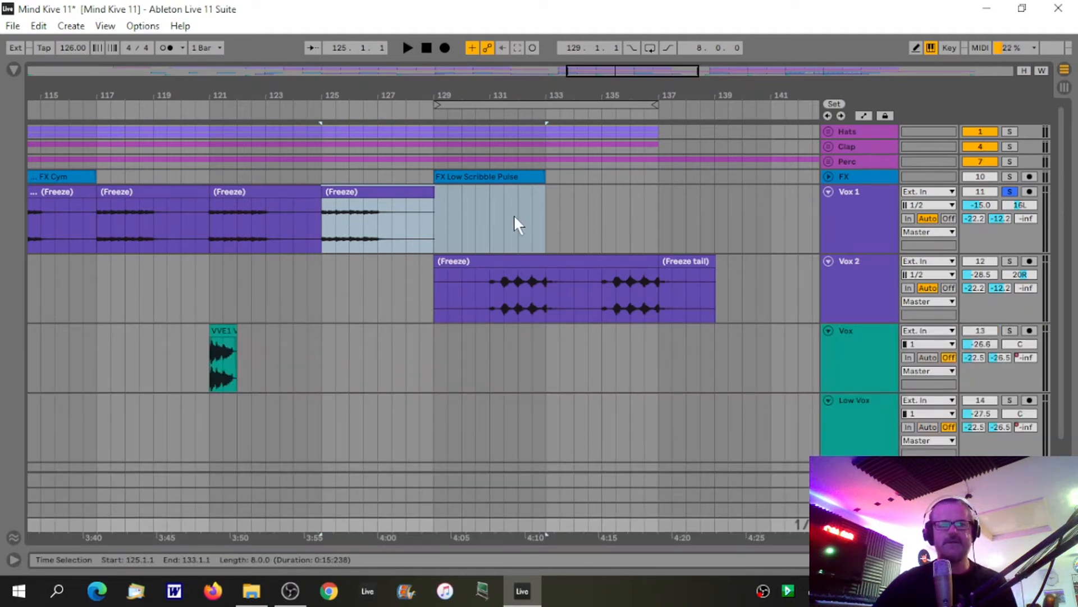
{"action": "left_click_drag", "start_coordinate": [546, 218], "coordinate": [323, 236]}
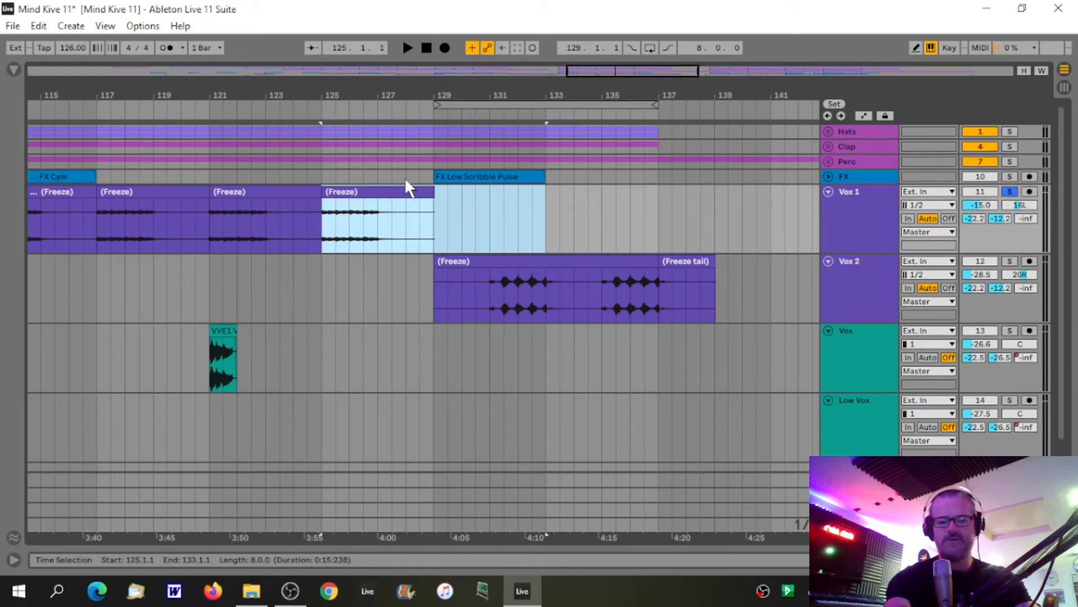
- Export the selected Vox 1 bars as a 16-bit WAV file named Main Vox in the Mind Live Stems folder
{"action": "key", "text": "ctrl+shift+r"}
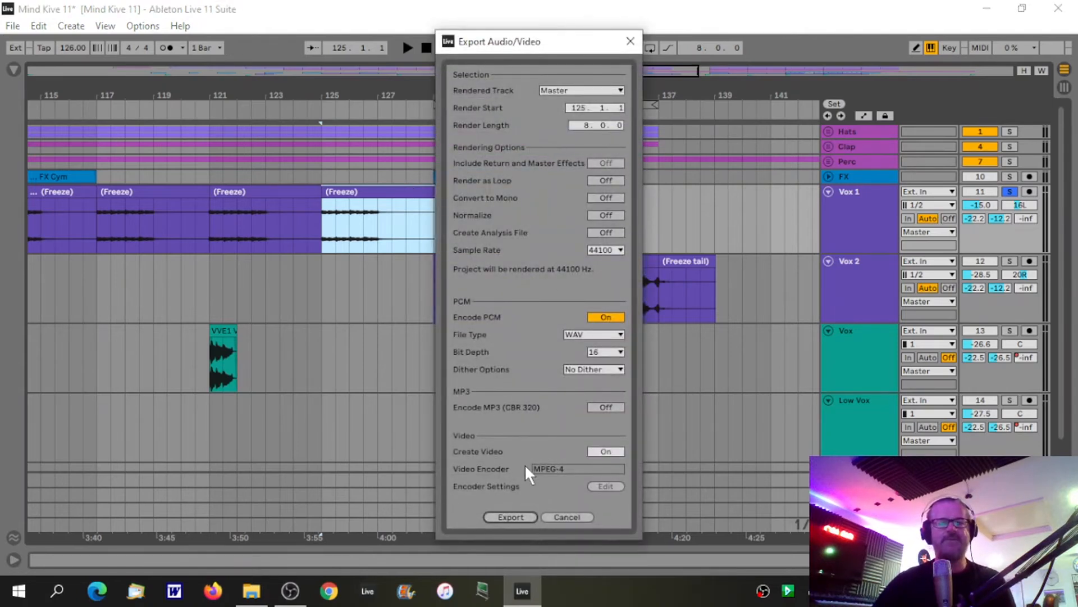
{"action": "left_click", "coordinate": [510, 517]}
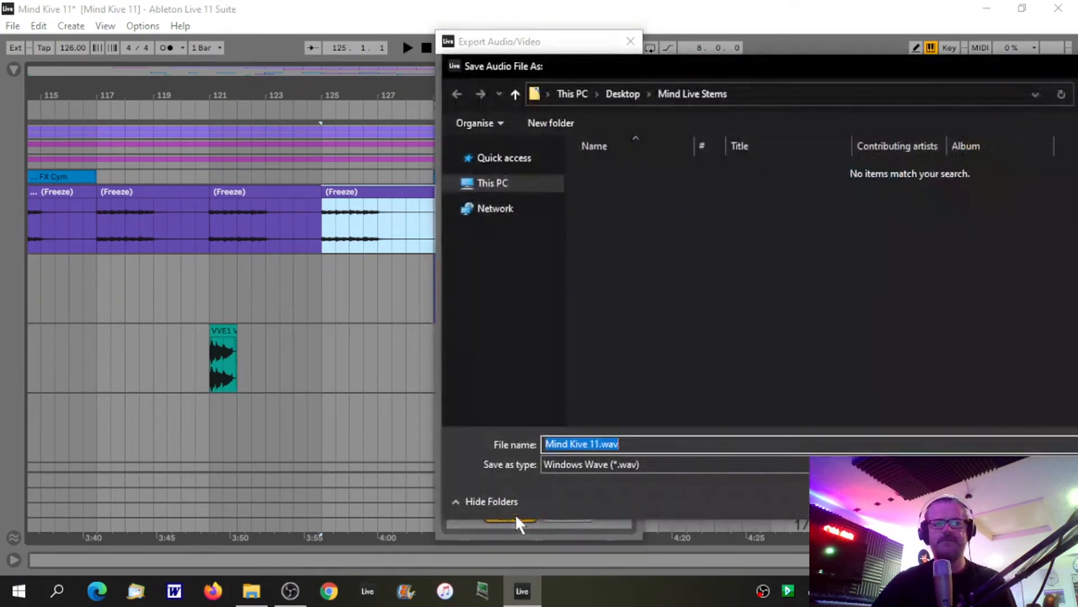
{"action": "left_click_drag", "start_coordinate": [815, 70], "coordinate": [703, 67]}
{"action": "type", "text": "Main C"}
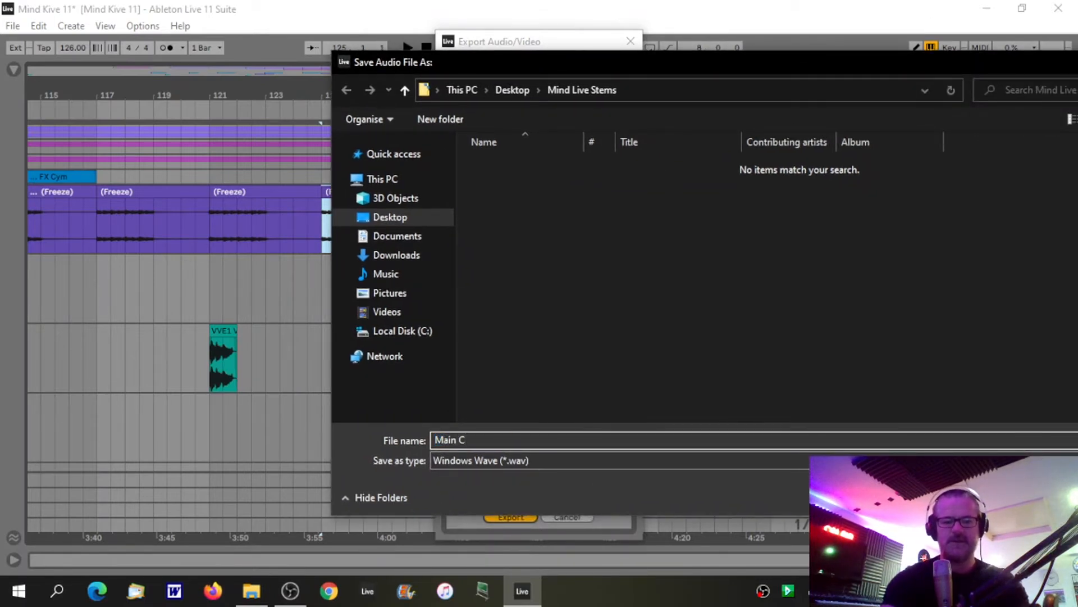
{"action": "type", "text": "ox"}
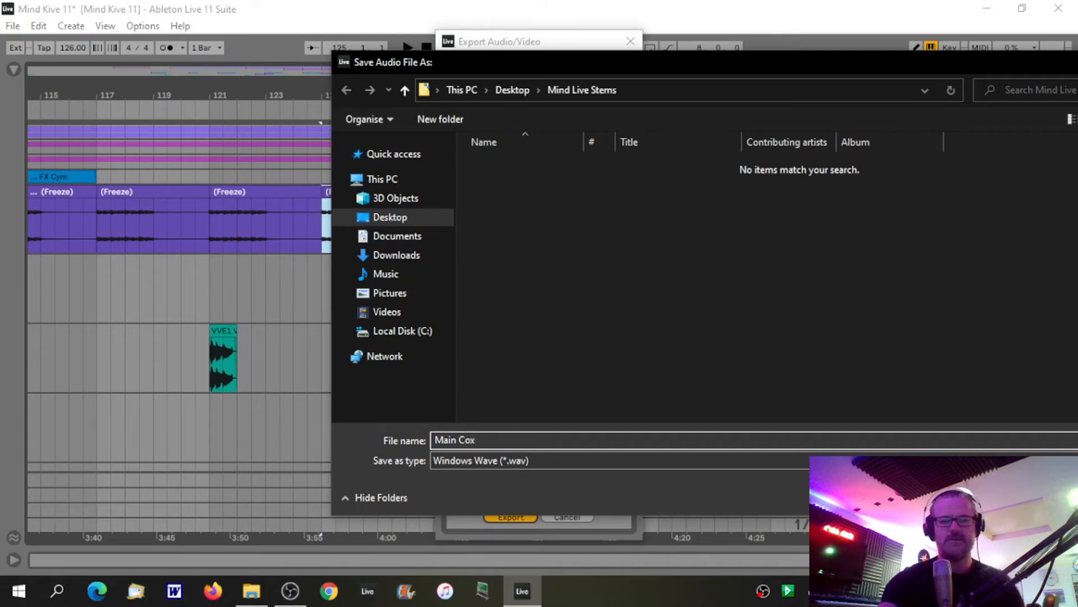
{"action": "key", "text": "BackSpace"}
{"action": "key", "text": "BackSpace"}
{"action": "key", "text": "BackSpace"}
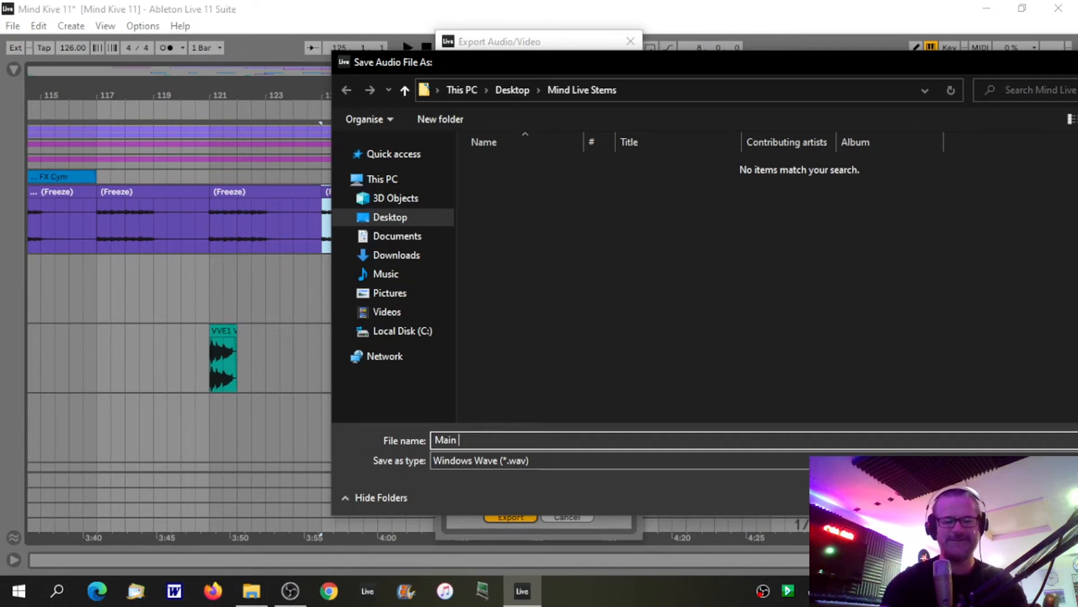
{"action": "type", "text": "Vox"}
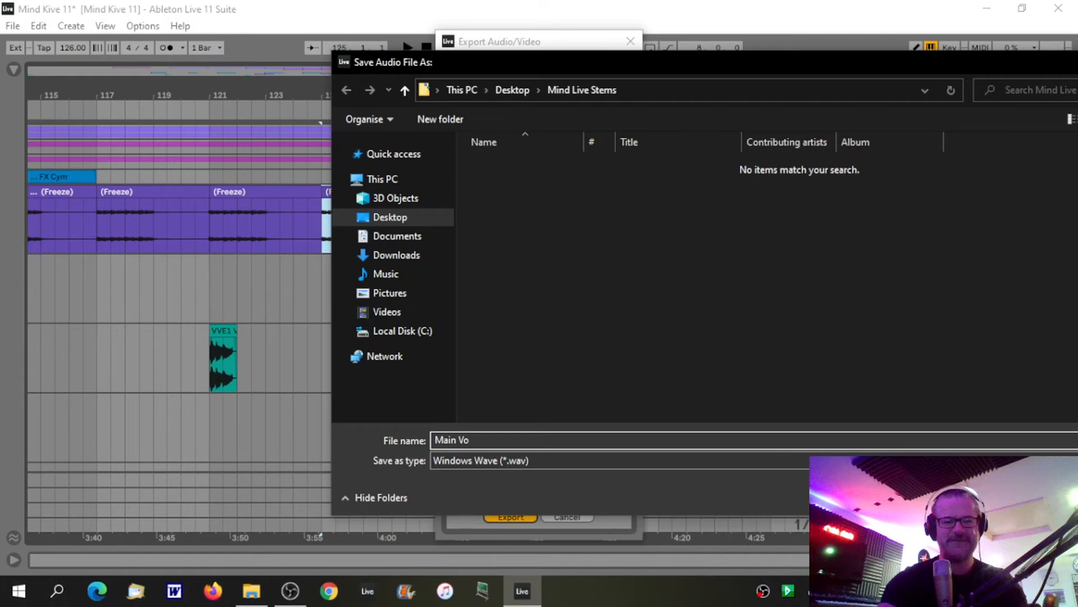
{"action": "key", "text": "Return"}
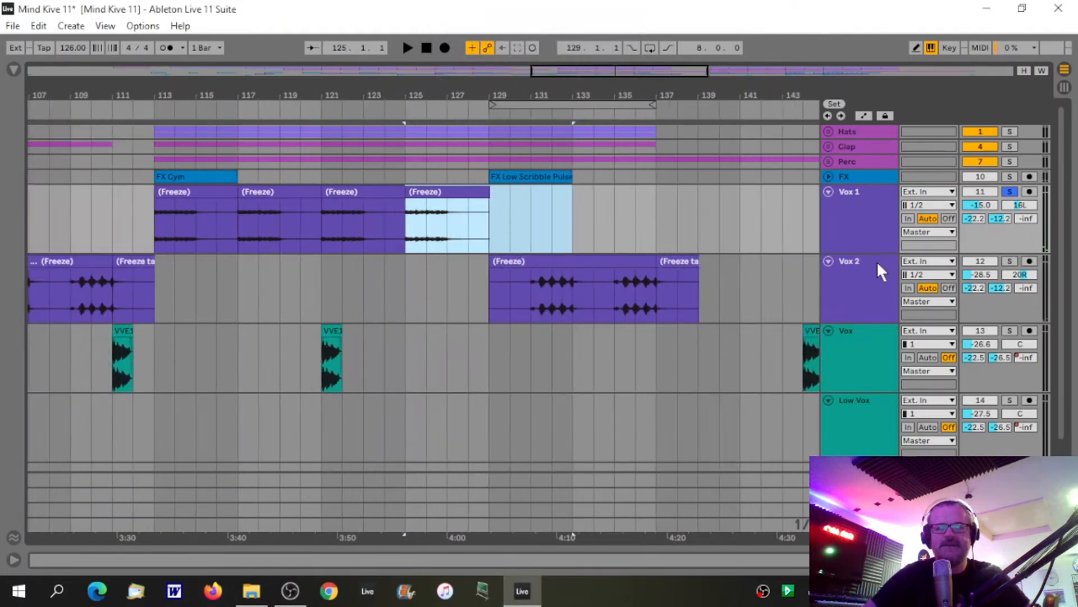
- Solo the Vox 2 track, audition its frozen clip from bar 129, and select bars 135 to 141 on it
{"action": "left_click", "coordinate": [1010, 262]}
{"action": "left_click", "coordinate": [514, 111]}
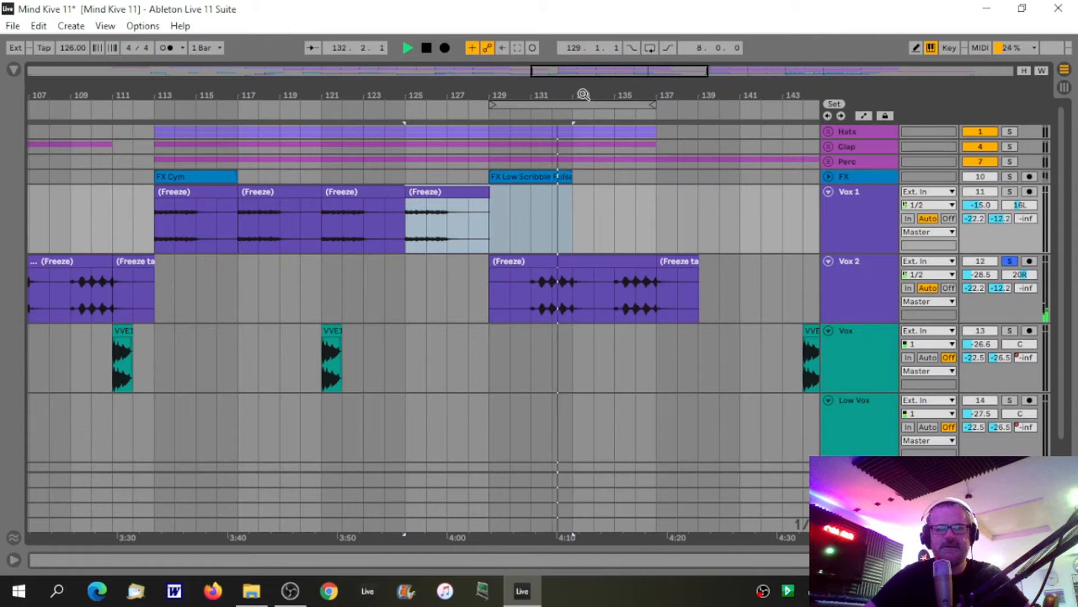
{"action": "left_click_drag", "start_coordinate": [583, 94], "coordinate": [581, 71]}
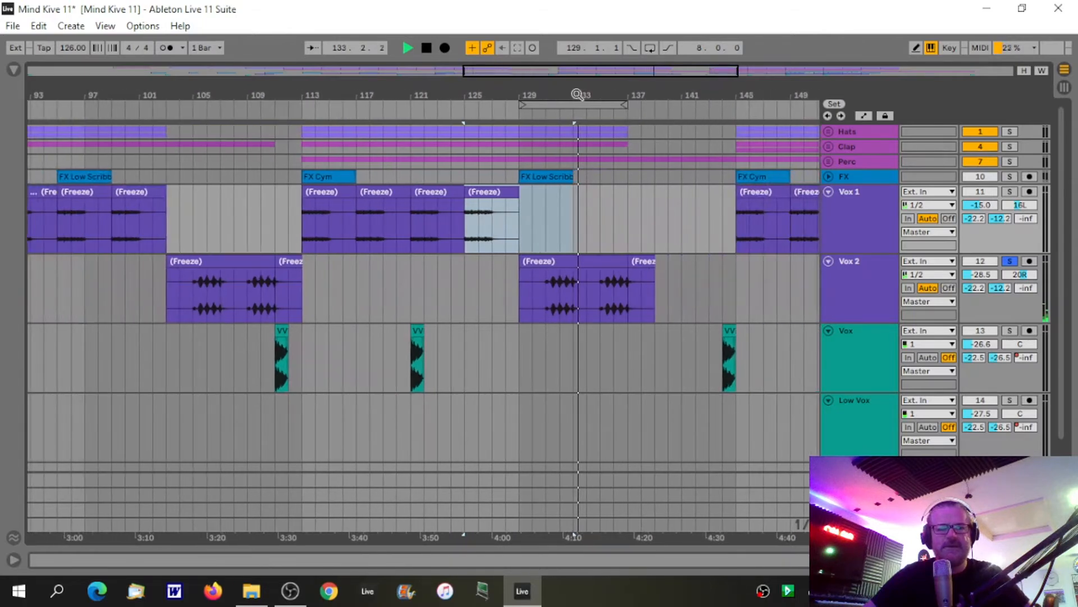
{"action": "left_click_drag", "start_coordinate": [629, 95], "coordinate": [629, 121]}
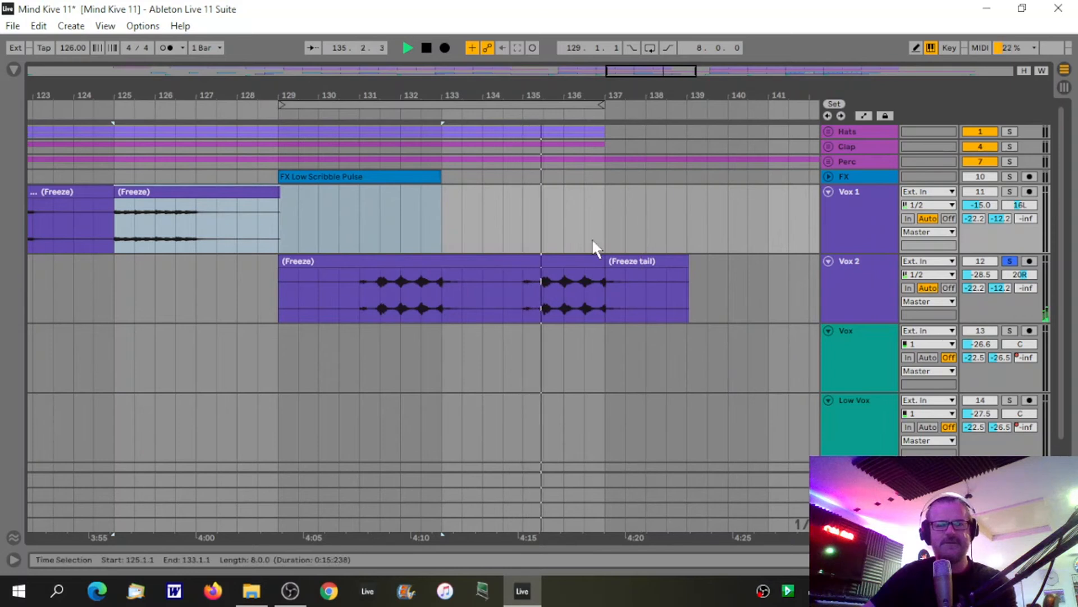
{"action": "key", "text": "space"}
{"action": "left_click", "coordinate": [522, 306]}
{"action": "left_click_drag", "start_coordinate": [523, 306], "coordinate": [760, 291]}
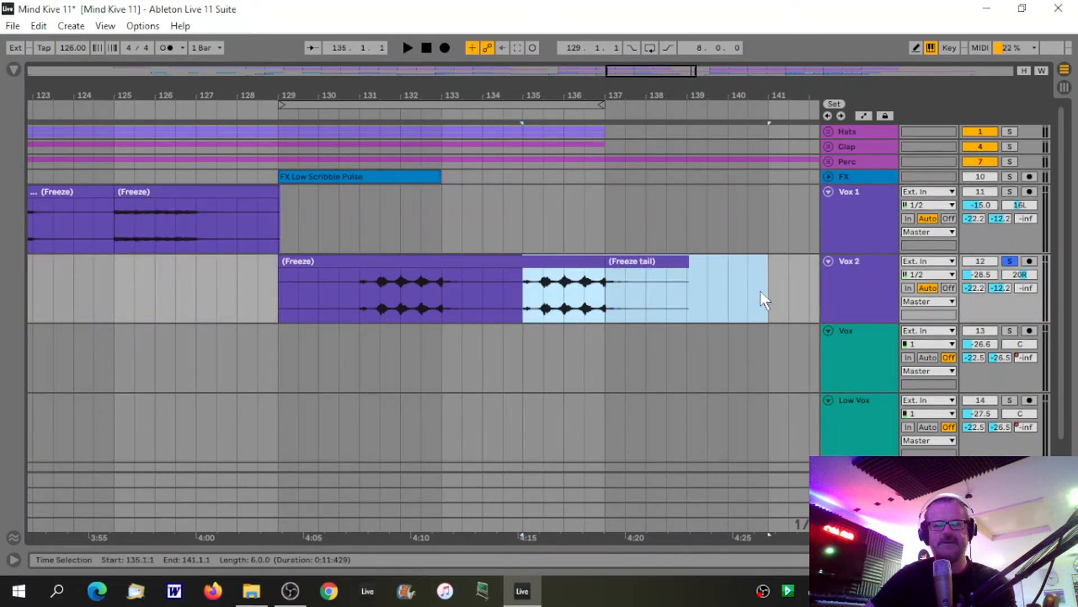
- Export the selected Vox 2 bars as a WAV file named Vox FX in the Mind Live Stems folder
{"action": "key", "text": "ctrl+shift+r"}
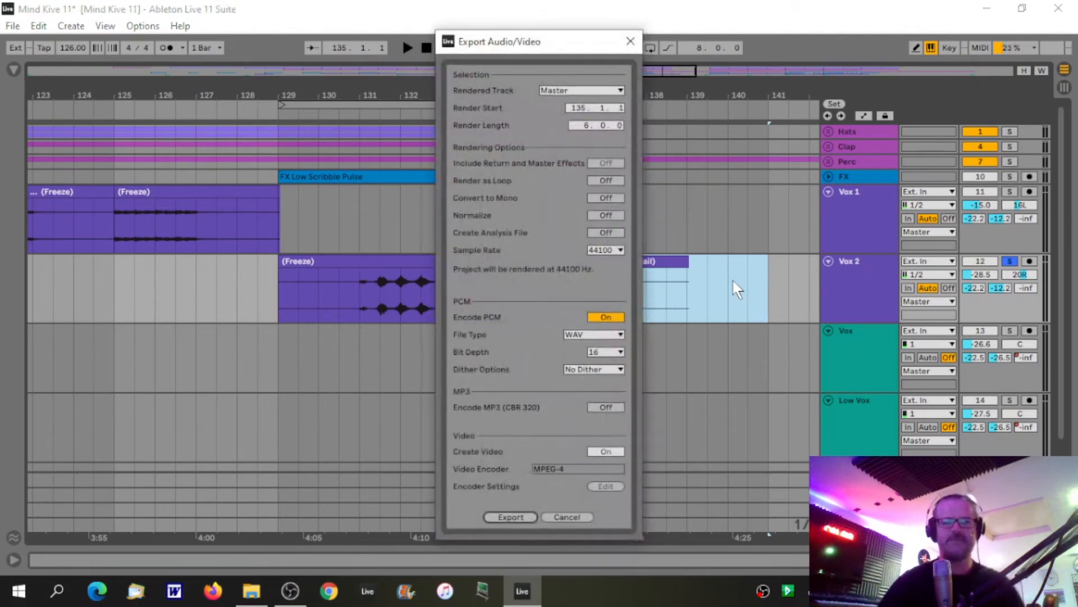
{"action": "left_click", "coordinate": [511, 516]}
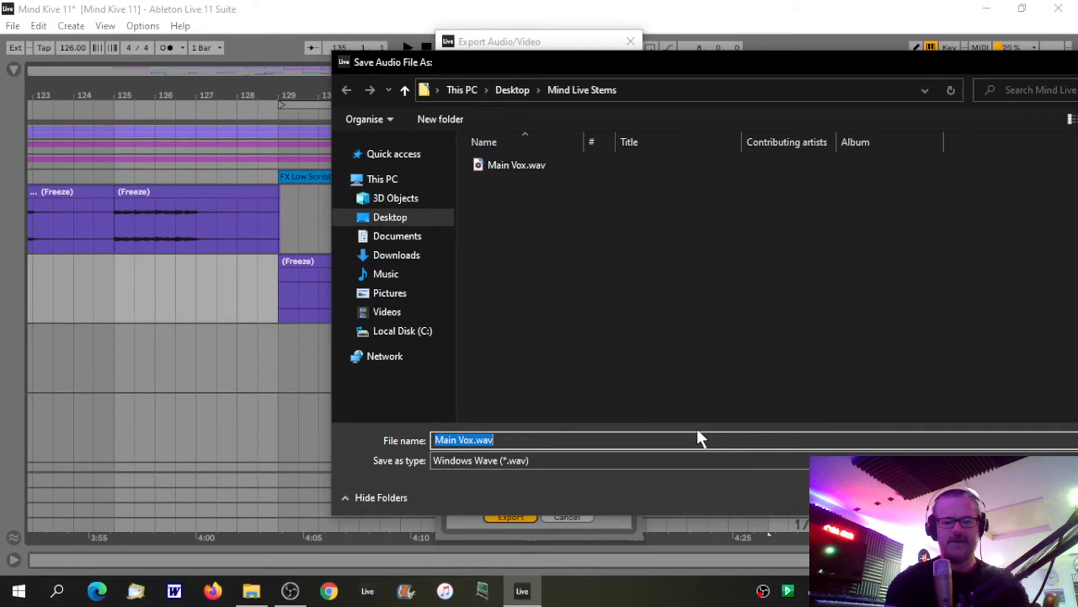
{"action": "type", "text": "Vox FX"}
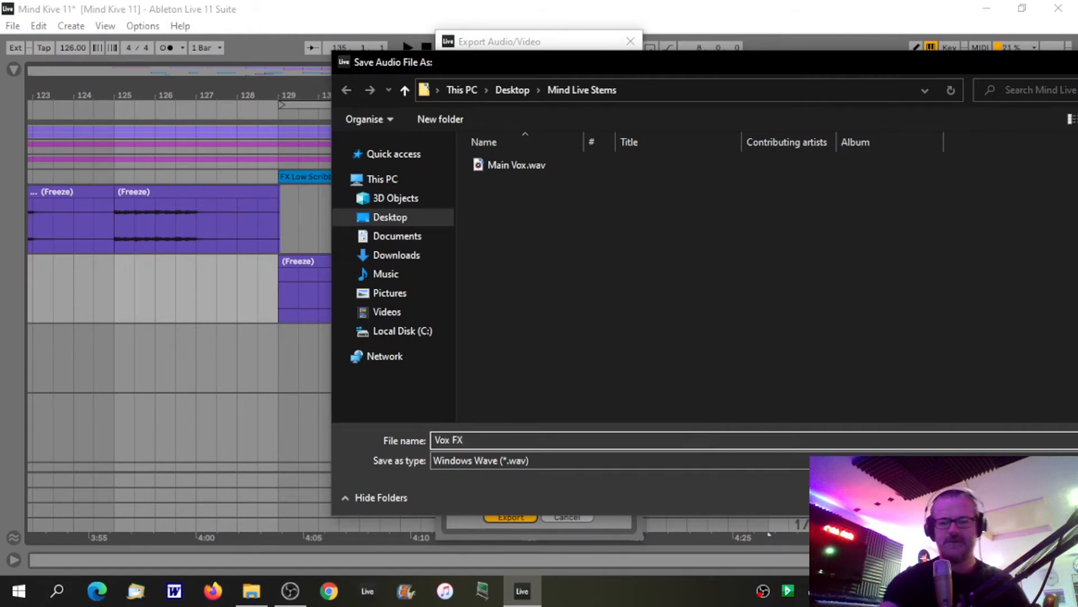
{"action": "key", "text": "Return"}
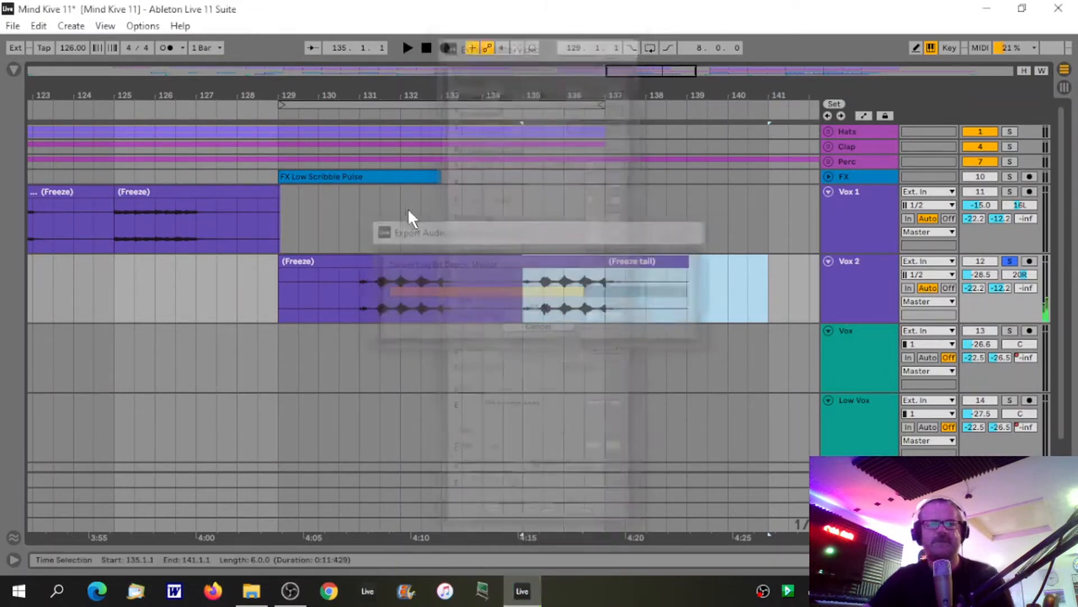
- Audition the Vox 2 selection from bar 135 through the end of its freeze tail
{"action": "key", "text": "space"}
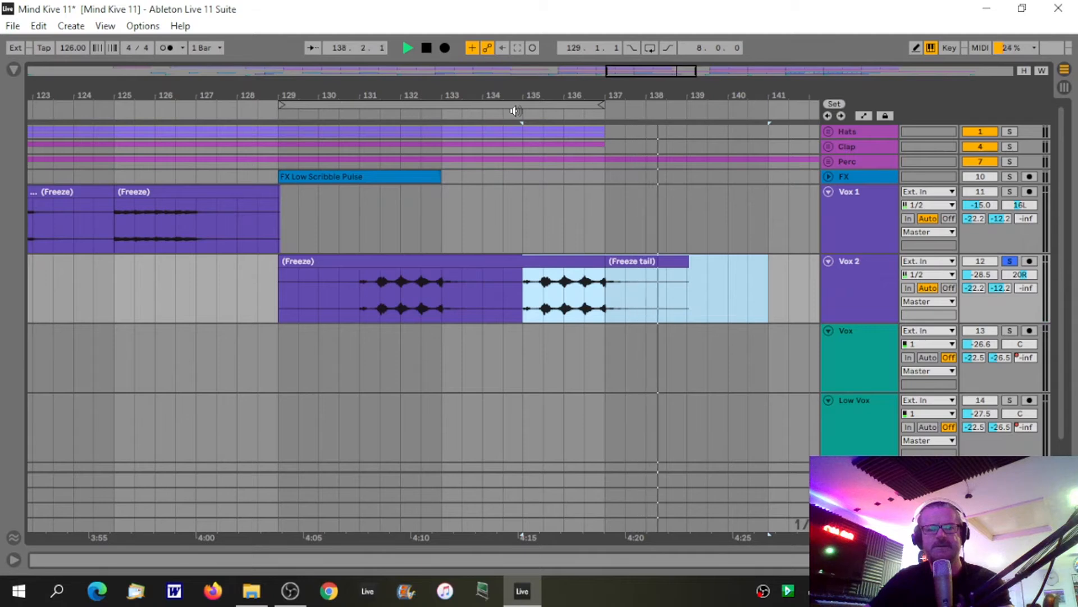
{"action": "left_click_drag", "start_coordinate": [546, 96], "coordinate": [554, 38]}
{"action": "key", "text": "space"}
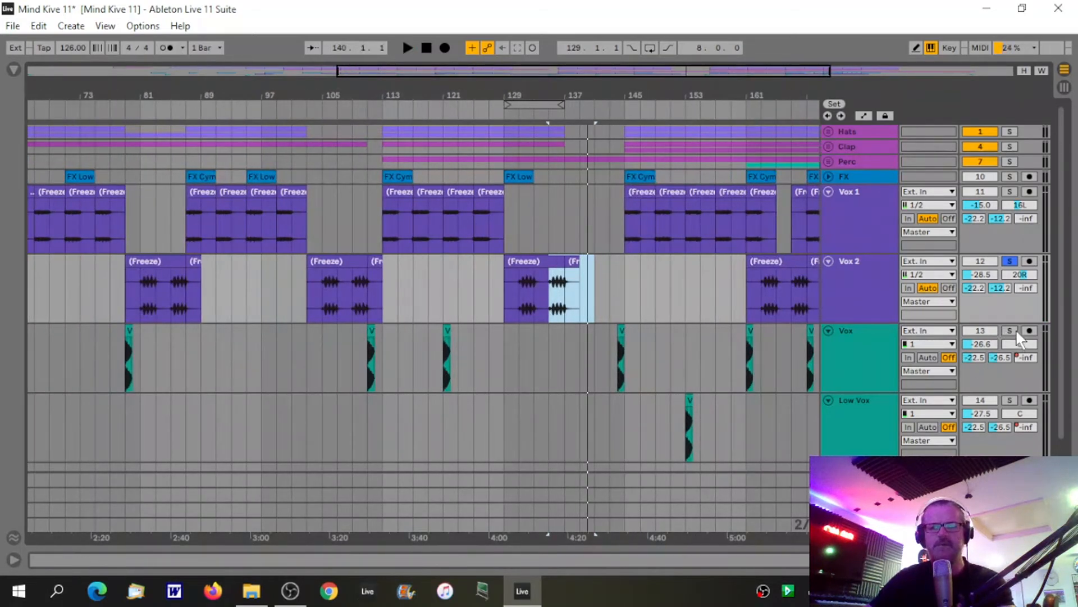
- Solo the Vox track, audition its vocal clip at bar 111, and select bars 111 to 121 on it
{"action": "left_click", "coordinate": [1010, 331]}
{"action": "left_click_drag", "start_coordinate": [358, 92], "coordinate": [417, 135]}
{"action": "left_click", "coordinate": [433, 111]}
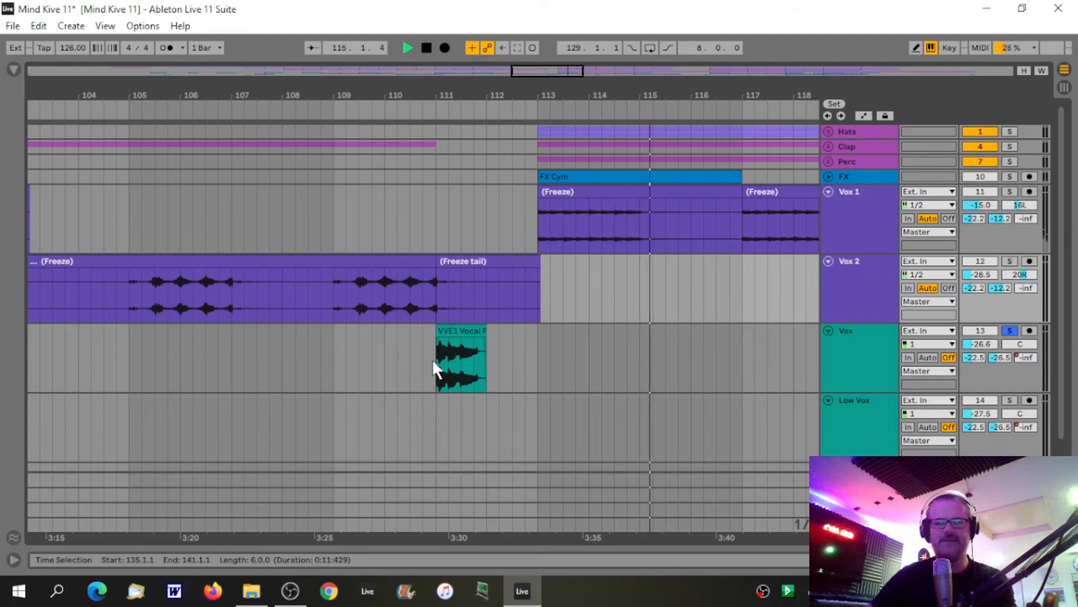
{"action": "left_click_drag", "start_coordinate": [436, 364], "coordinate": [750, 361]}
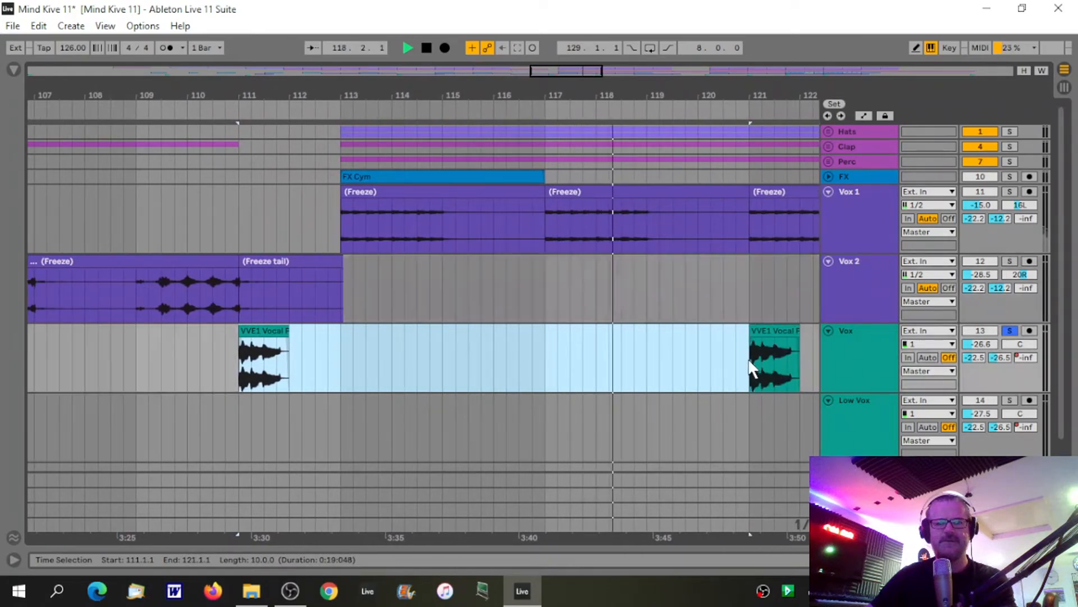
{"action": "key", "text": "space"}
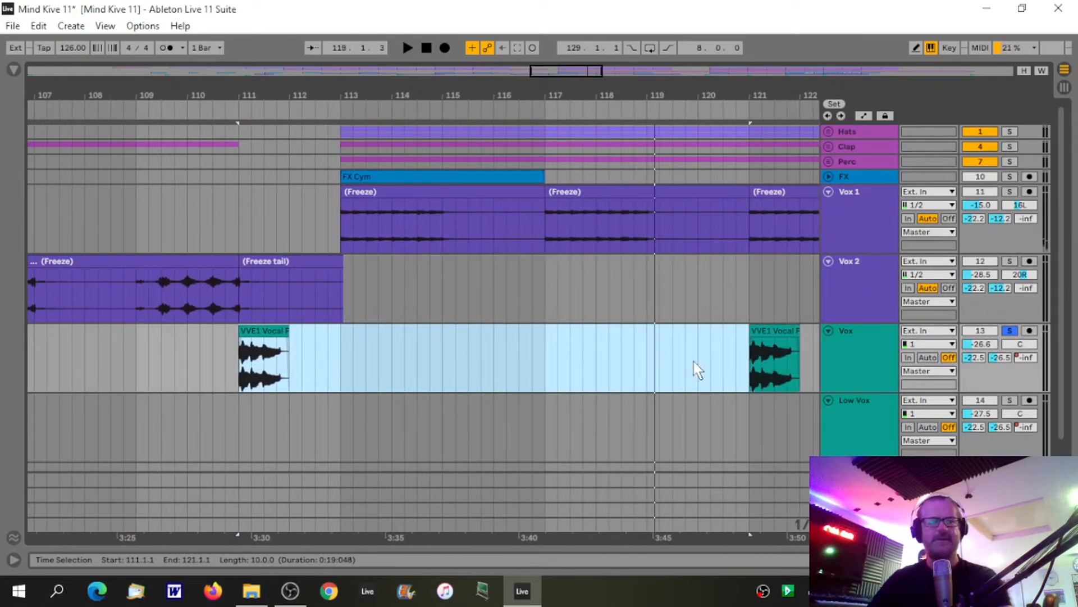
- Export the selected Vox bars as a WAV file named Mind Vox in the Mind Live Stems folder
{"action": "key", "text": "ctrl+shift+r"}
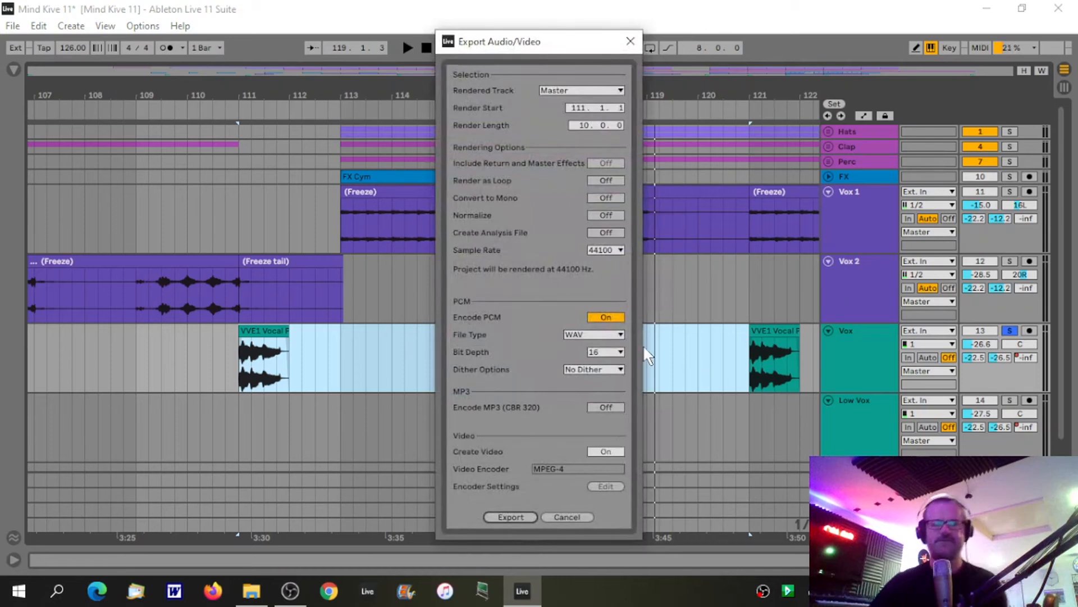
{"action": "left_click", "coordinate": [520, 514]}
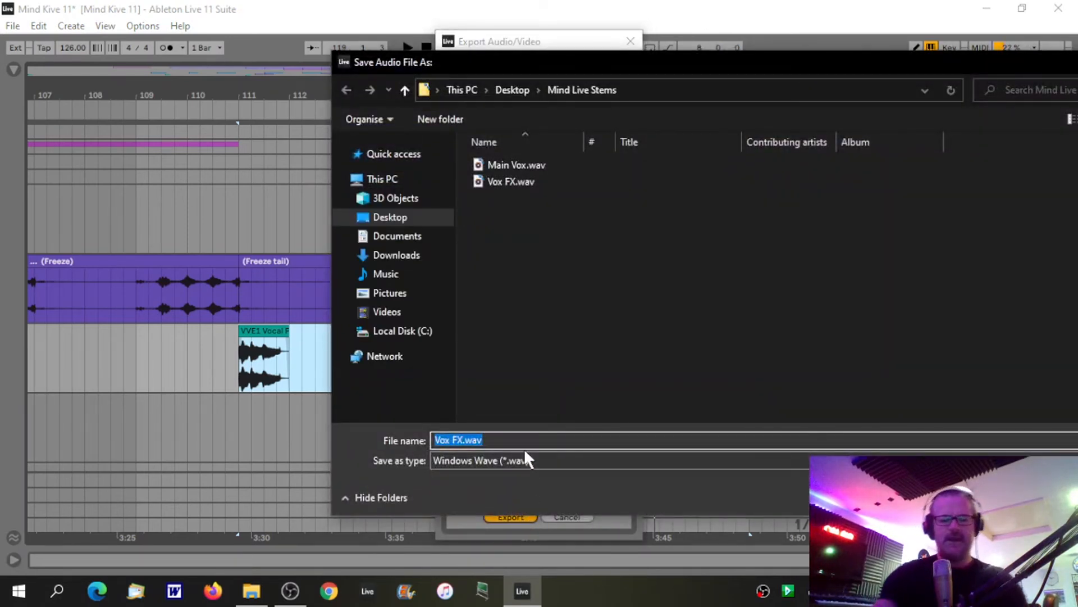
{"action": "type", "text": "Mind Vox"}
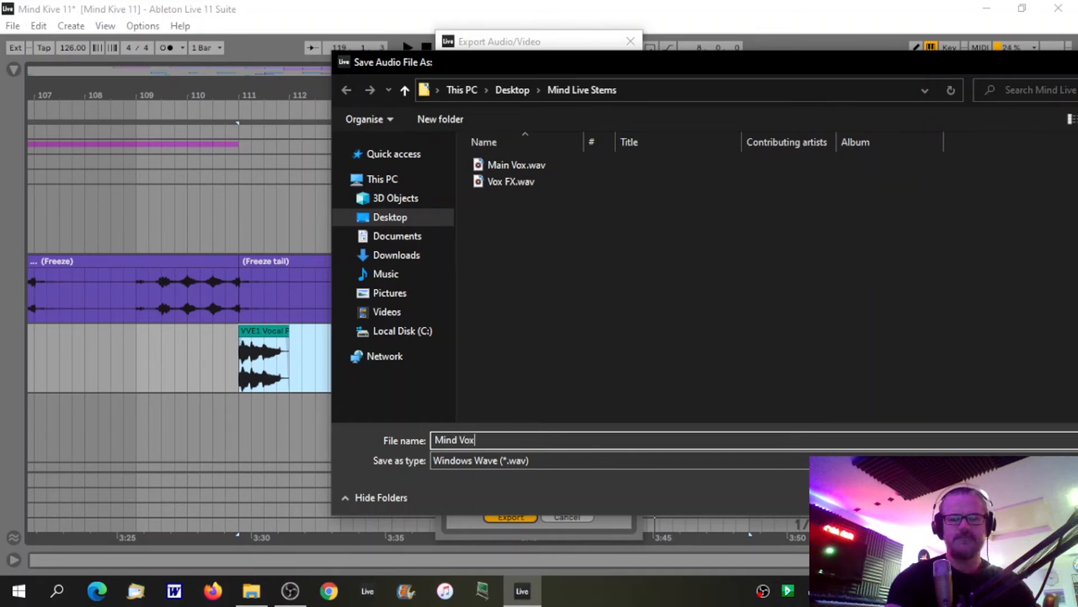
{"action": "key", "text": "Return"}
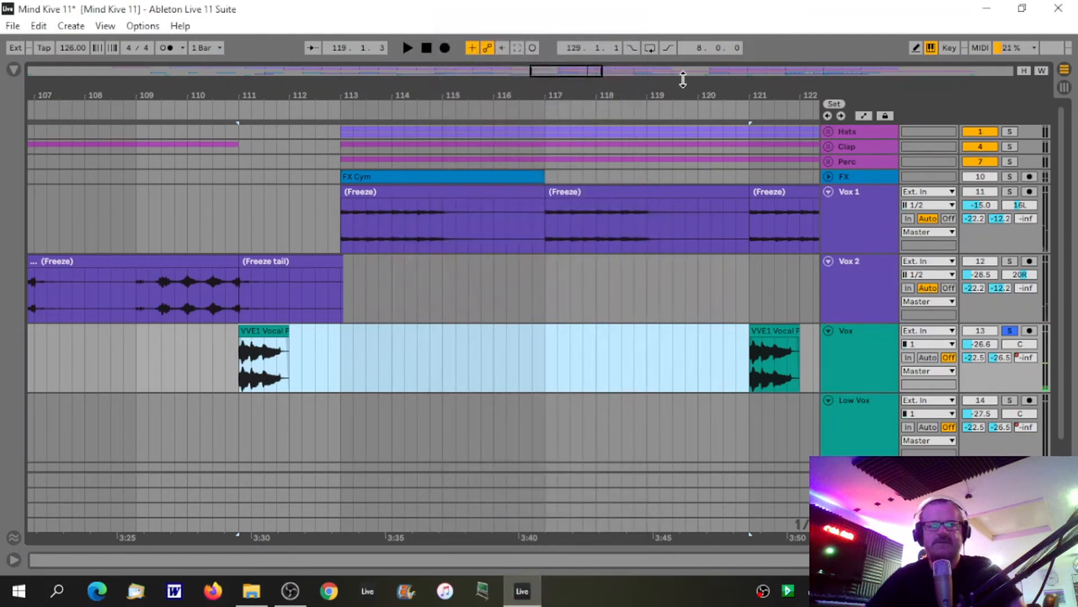
- Solo the Low Vox track and audition its vocal phrase clip from bar 47
{"action": "left_click_drag", "start_coordinate": [687, 93], "coordinate": [884, 26]}
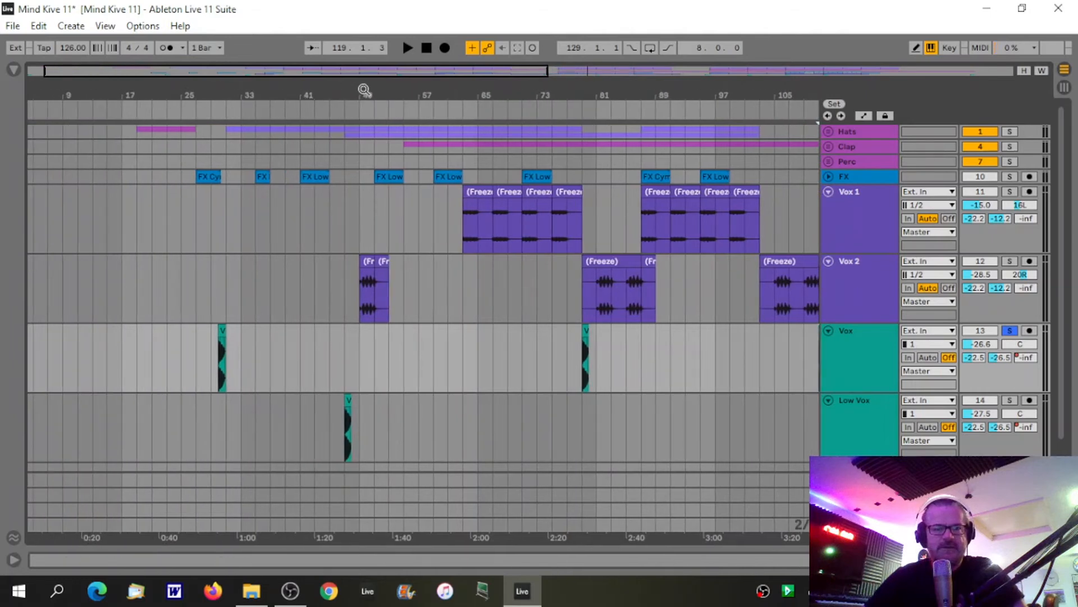
{"action": "left_click_drag", "start_coordinate": [364, 90], "coordinate": [364, 169]}
{"action": "left_click_drag", "start_coordinate": [176, 94], "coordinate": [522, 116]}
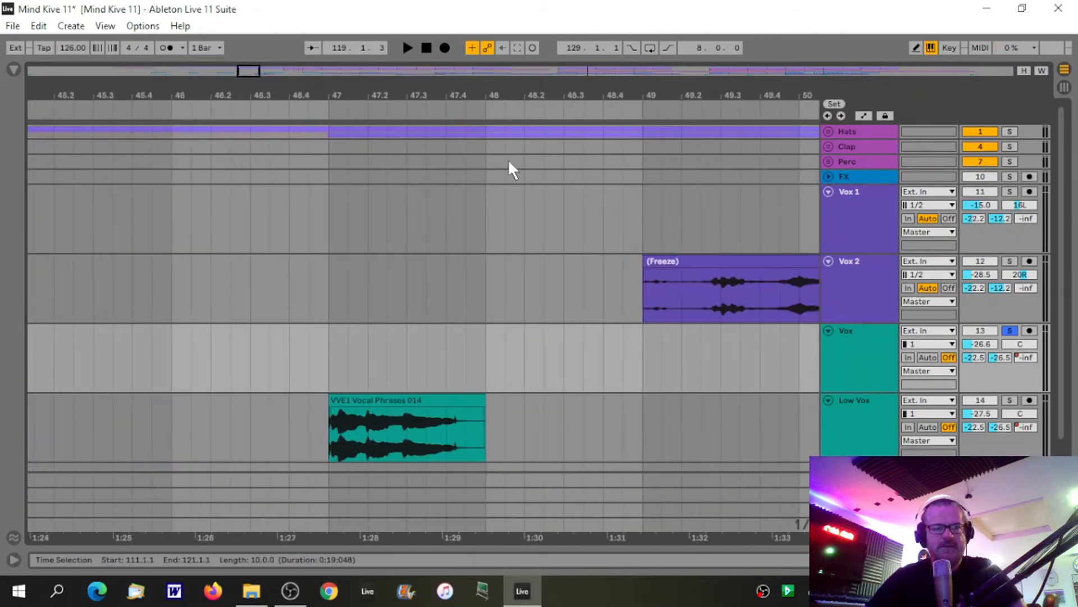
{"action": "left_click", "coordinate": [329, 108]}
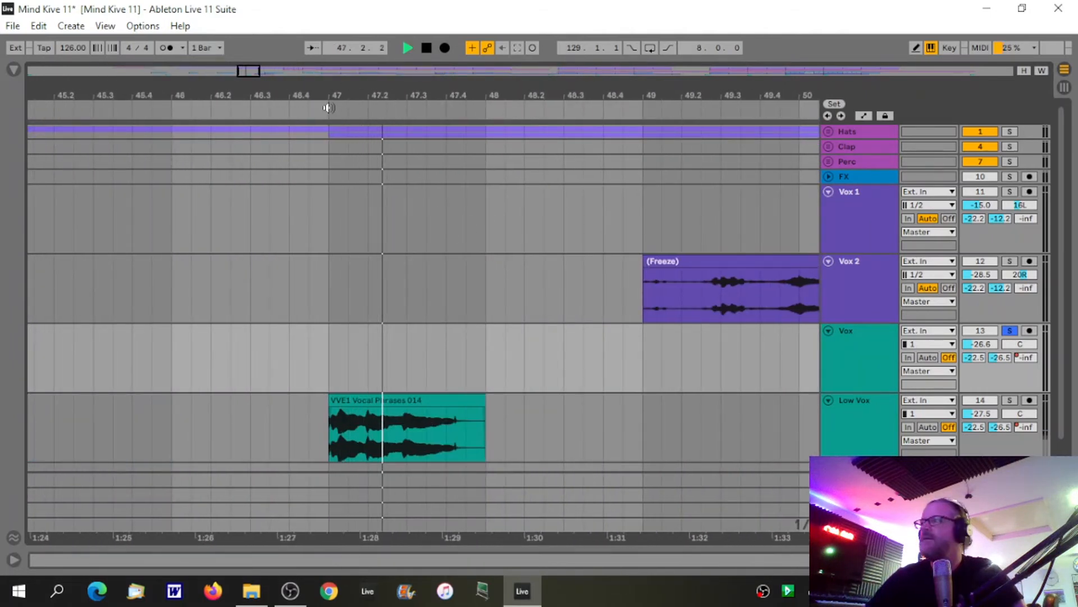
{"action": "key", "text": "space"}
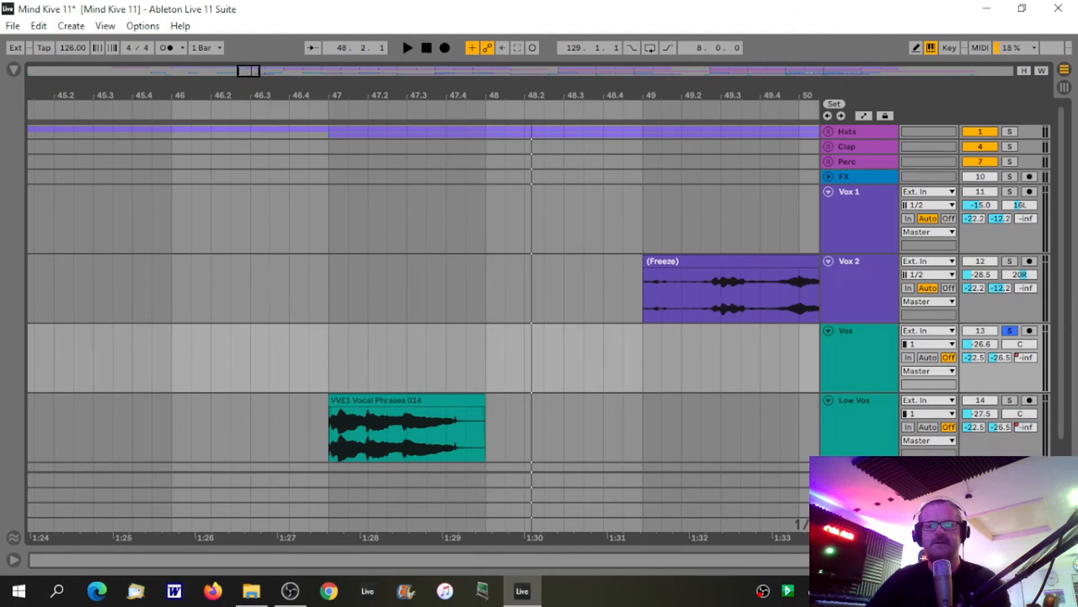
{"action": "left_click", "coordinate": [1010, 399]}
{"action": "left_click", "coordinate": [326, 111]}
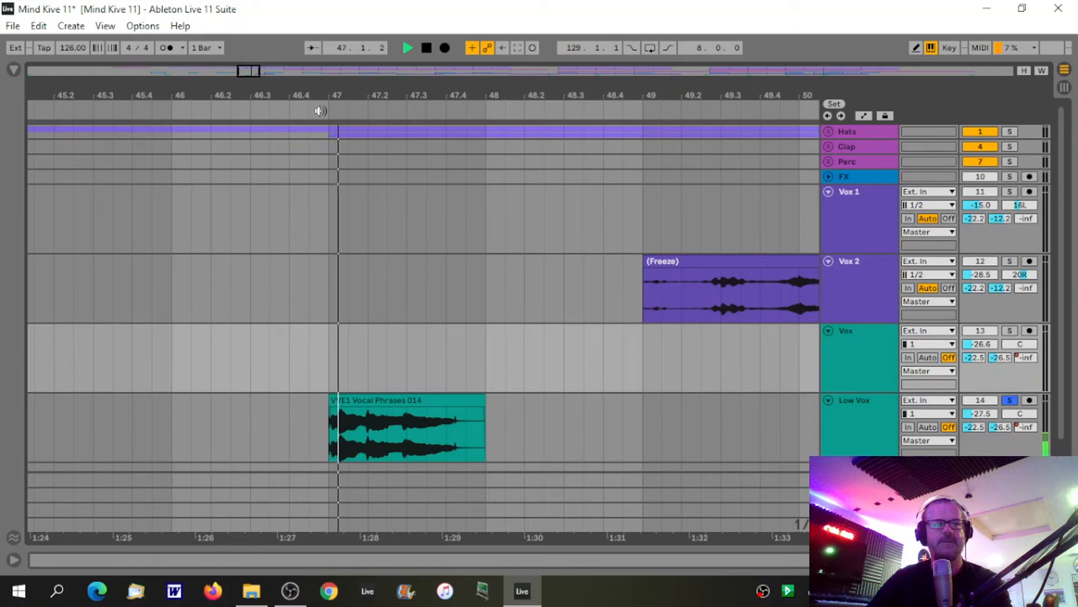
- Replay the Low Vox clip to hear its full tail, and select bars 47 to 57 on the track
{"action": "left_click_drag", "start_coordinate": [348, 94], "coordinate": [348, 73]}
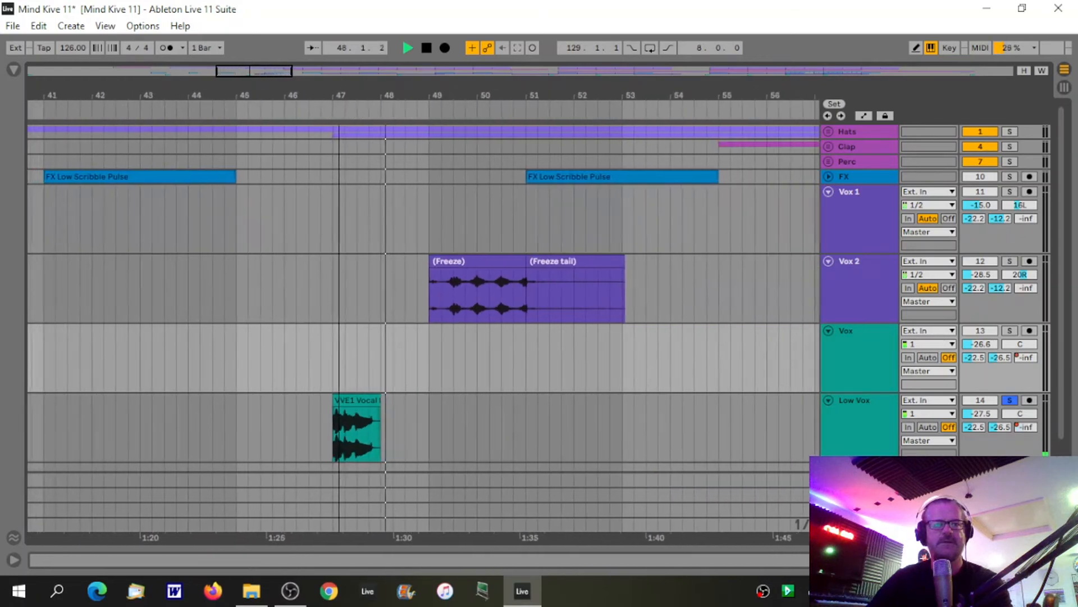
{"action": "left_click_drag", "start_coordinate": [330, 433], "coordinate": [624, 428]}
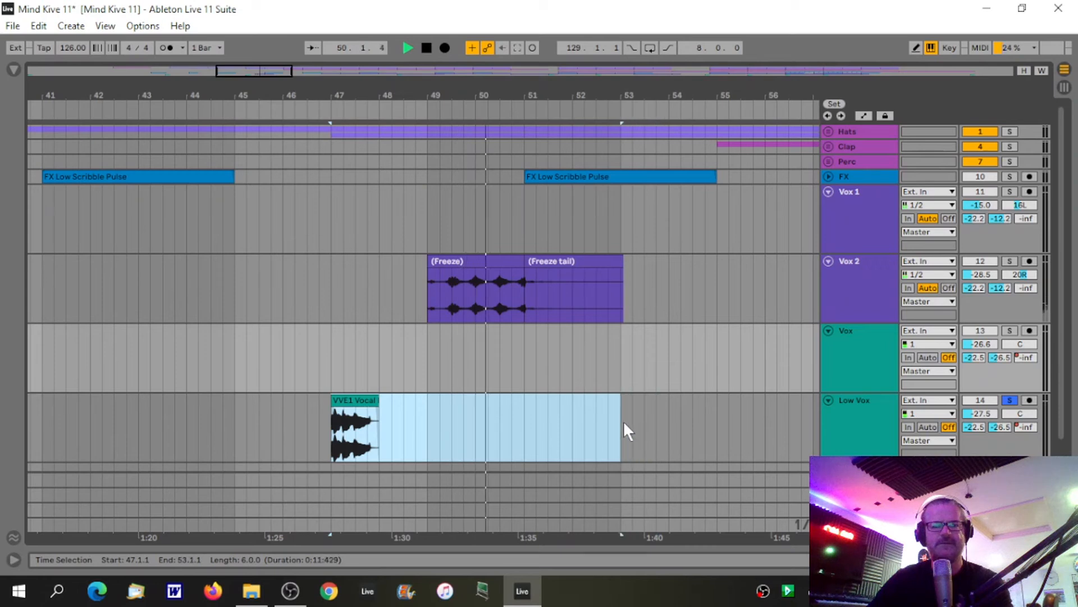
{"action": "key", "text": "space"}
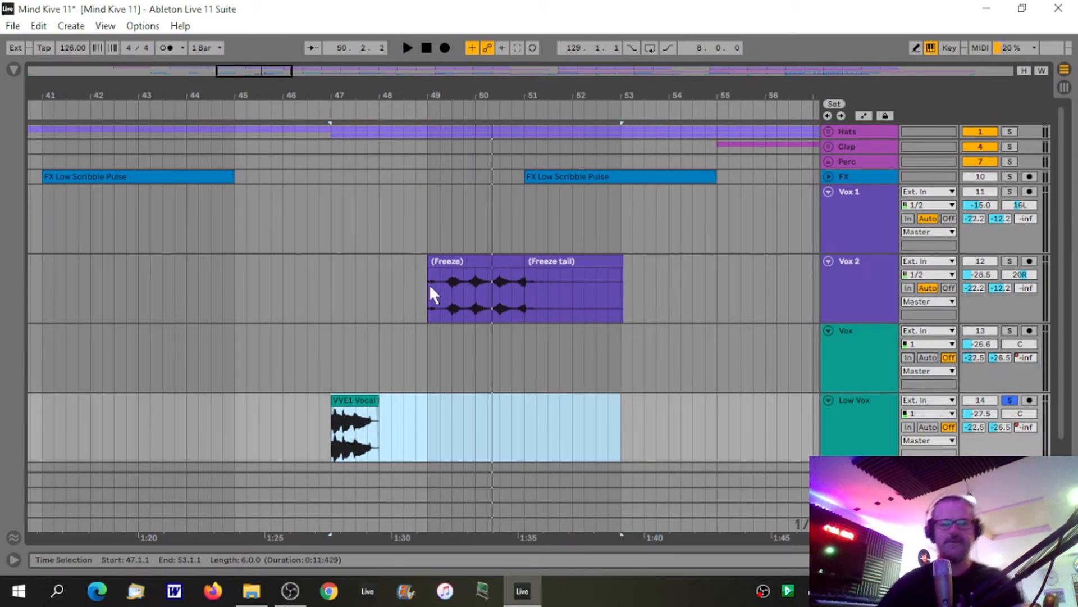
{"action": "left_click", "coordinate": [327, 105]}
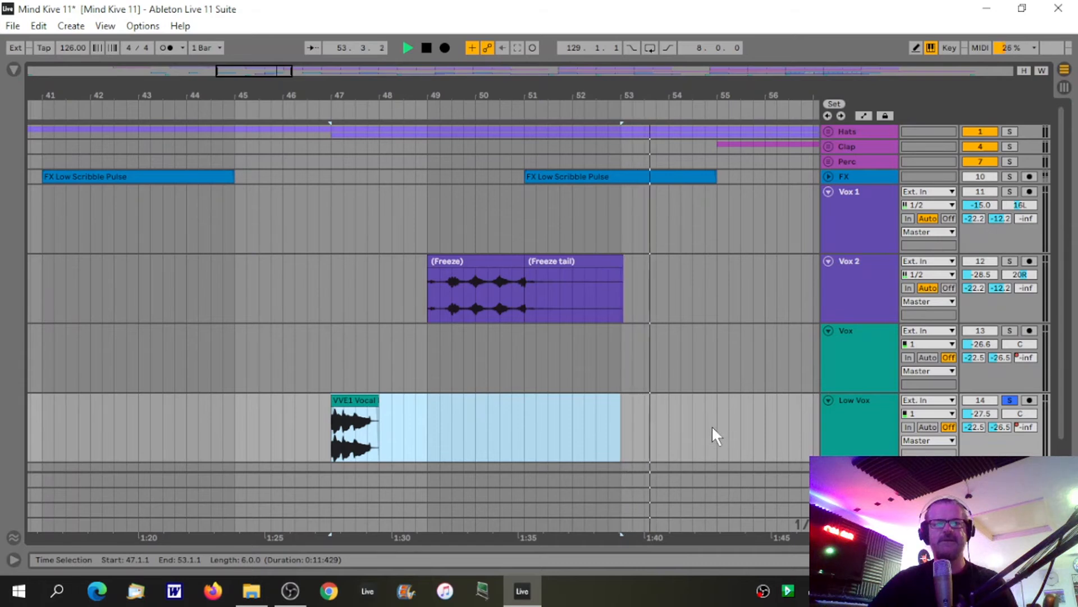
{"action": "left_click_drag", "start_coordinate": [722, 90], "coordinate": [689, 85]}
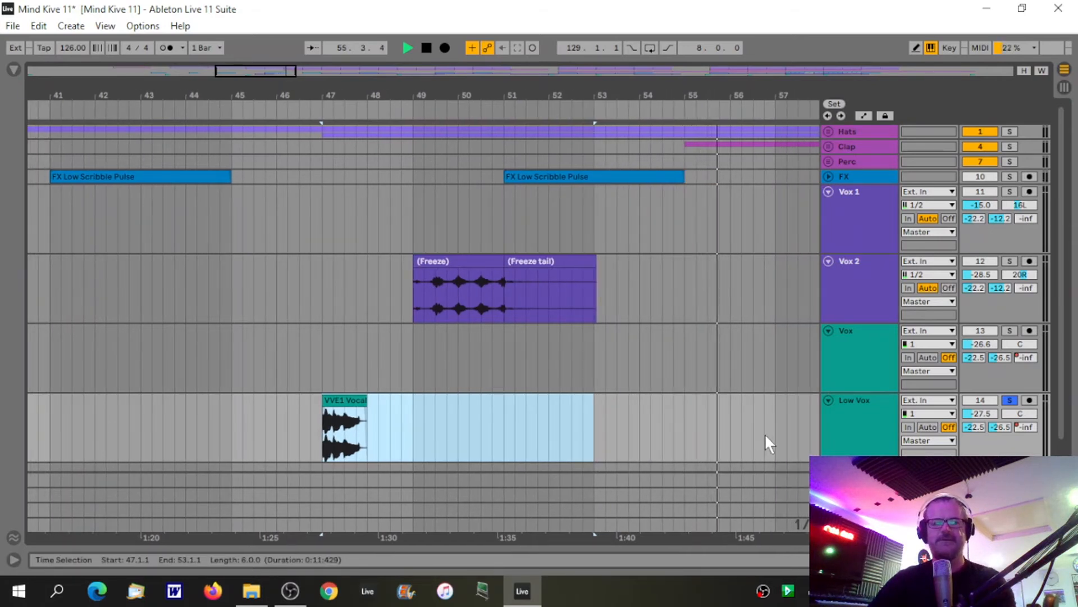
{"action": "key", "text": "space"}
{"action": "left_click_drag", "start_coordinate": [775, 436], "coordinate": [326, 426]}
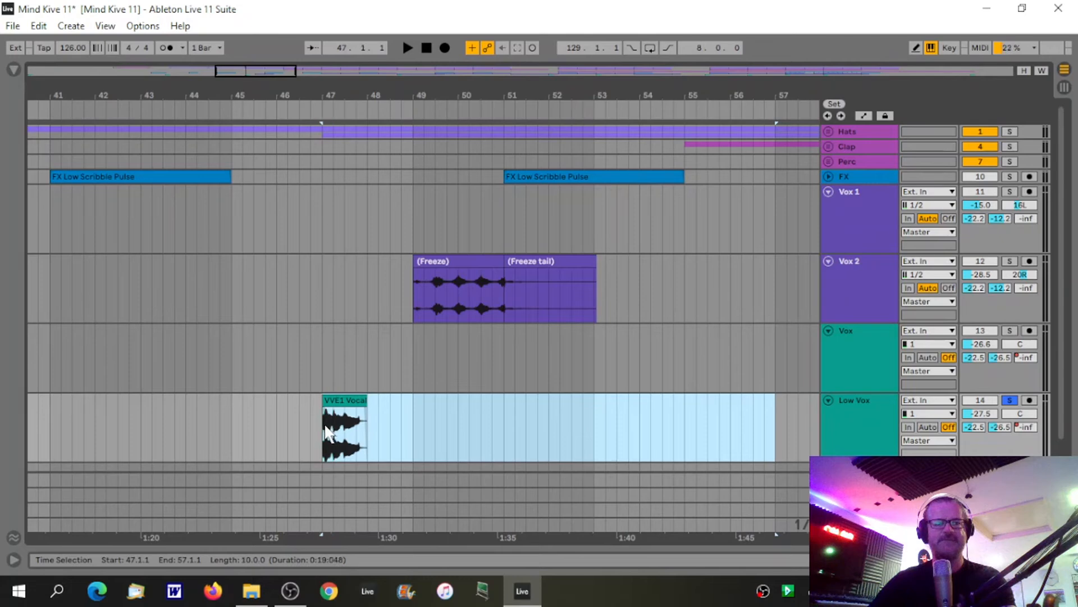
- Export the selected Low Vox bars as a WAV file named Mind Low Vox in the Mind Live Stems folder
{"action": "key", "text": "ctrl+shift+r"}
{"action": "left_click", "coordinate": [512, 517]}
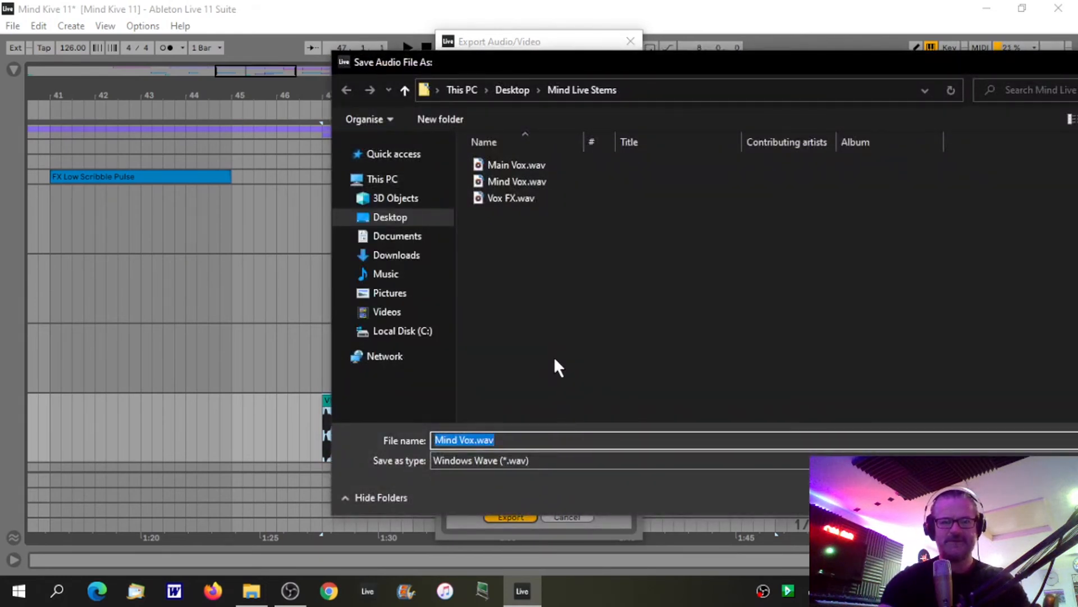
{"action": "type", "text": "M"}
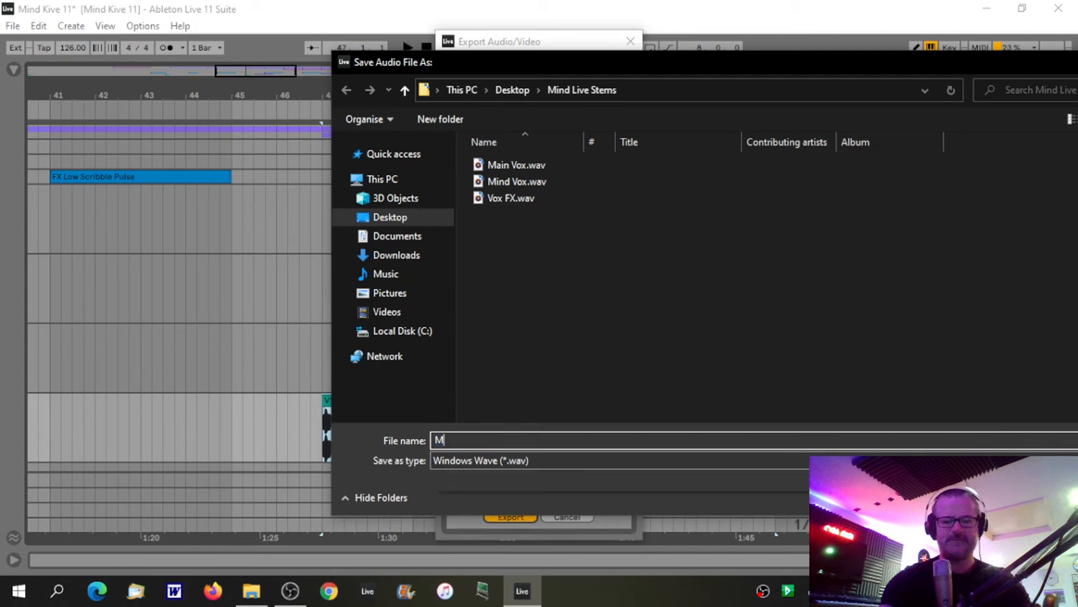
{"action": "type", "text": "ind "}
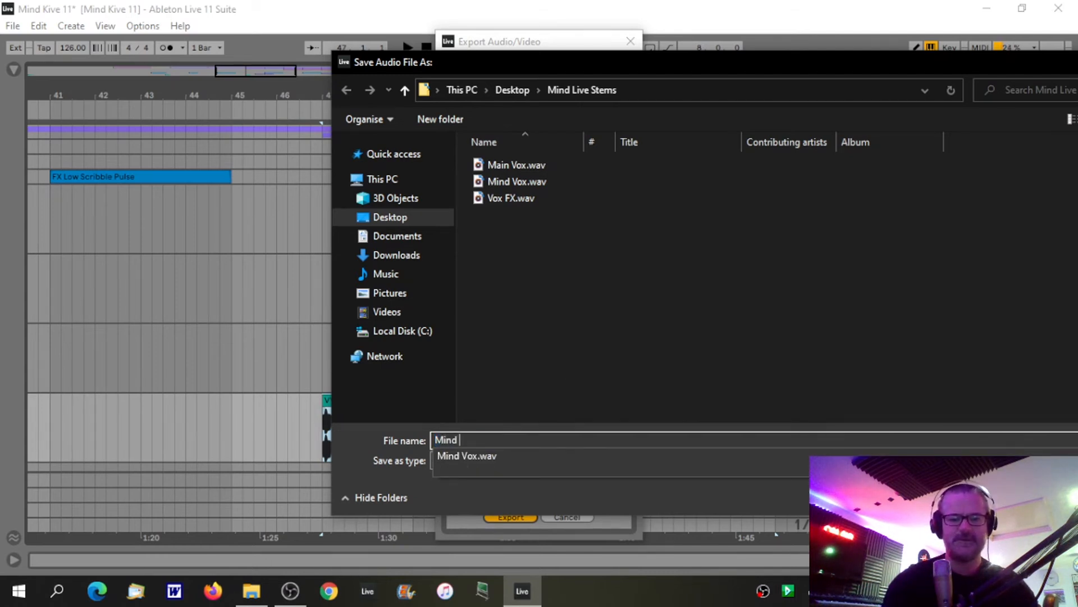
{"action": "type", "text": "Low Vo"}
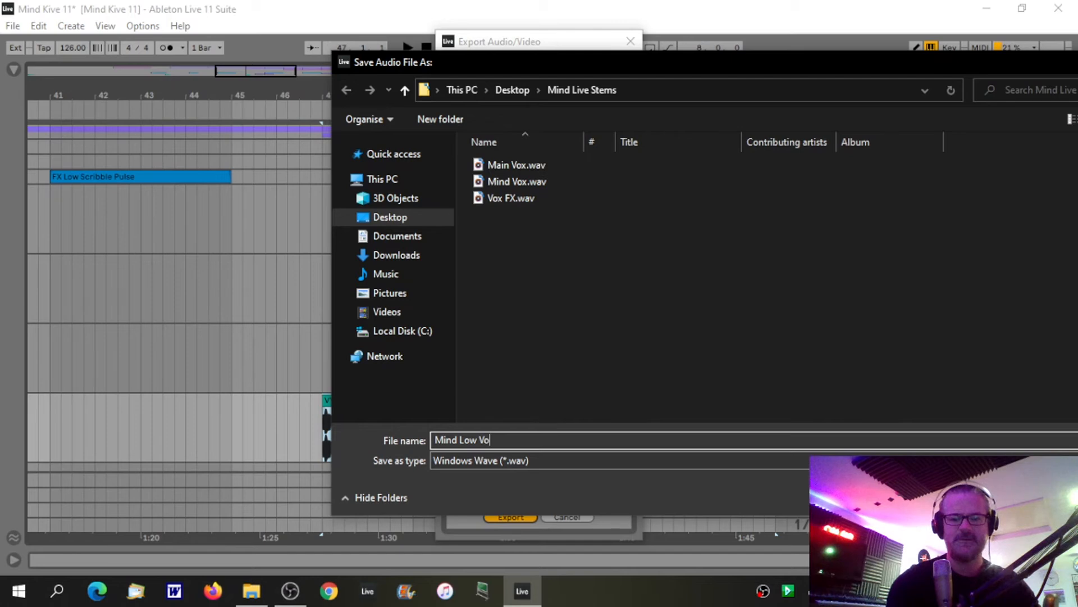
{"action": "key", "text": "Return"}
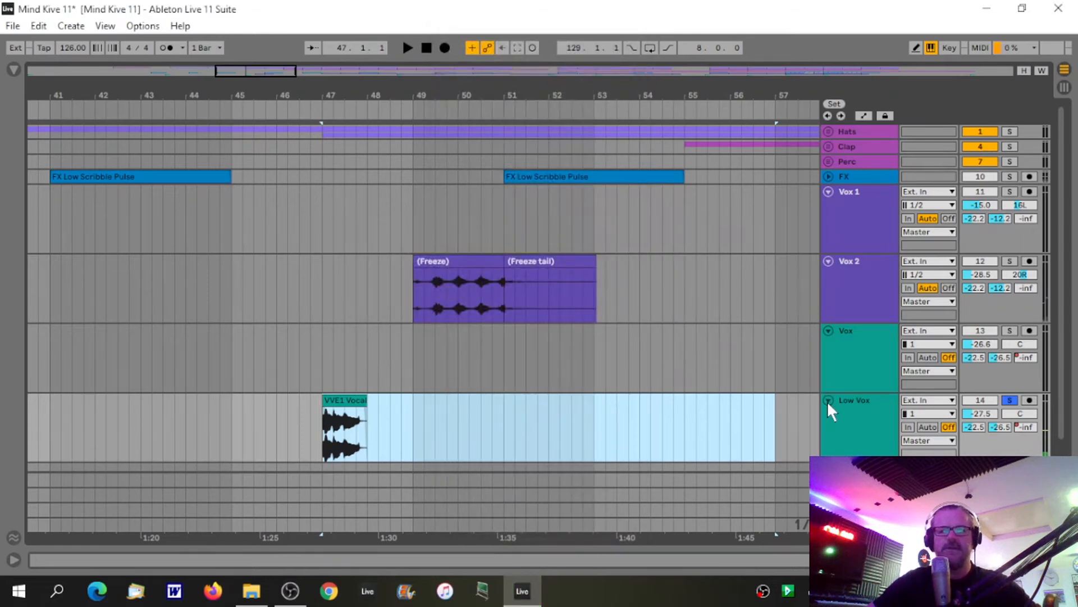
- Fold the Vox 1, Vox 2, Vox and Low Vox tracks and delete all four from the arrangement
{"action": "left_click", "coordinate": [828, 400]}
{"action": "left_click", "coordinate": [829, 330]}
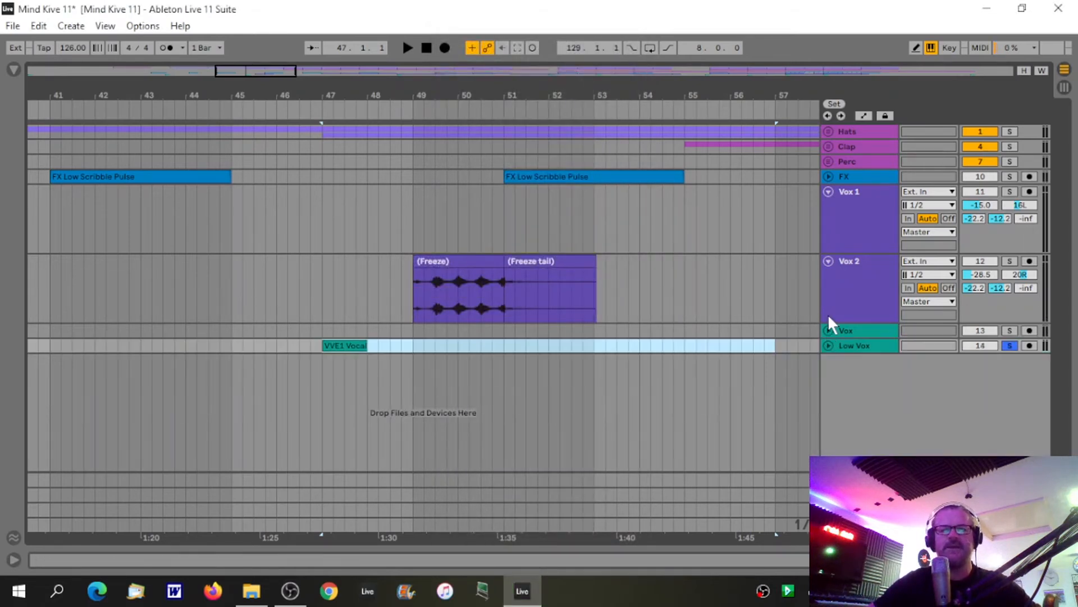
{"action": "left_click", "coordinate": [828, 261]}
{"action": "left_click", "coordinate": [828, 192]}
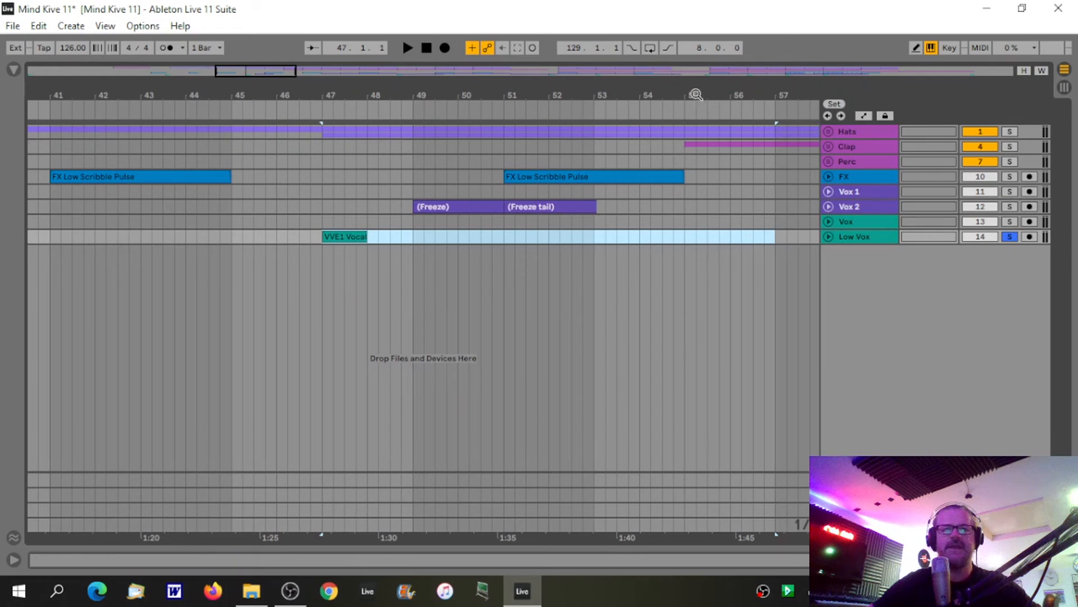
{"action": "left_click_drag", "start_coordinate": [697, 91], "coordinate": [697, 38]}
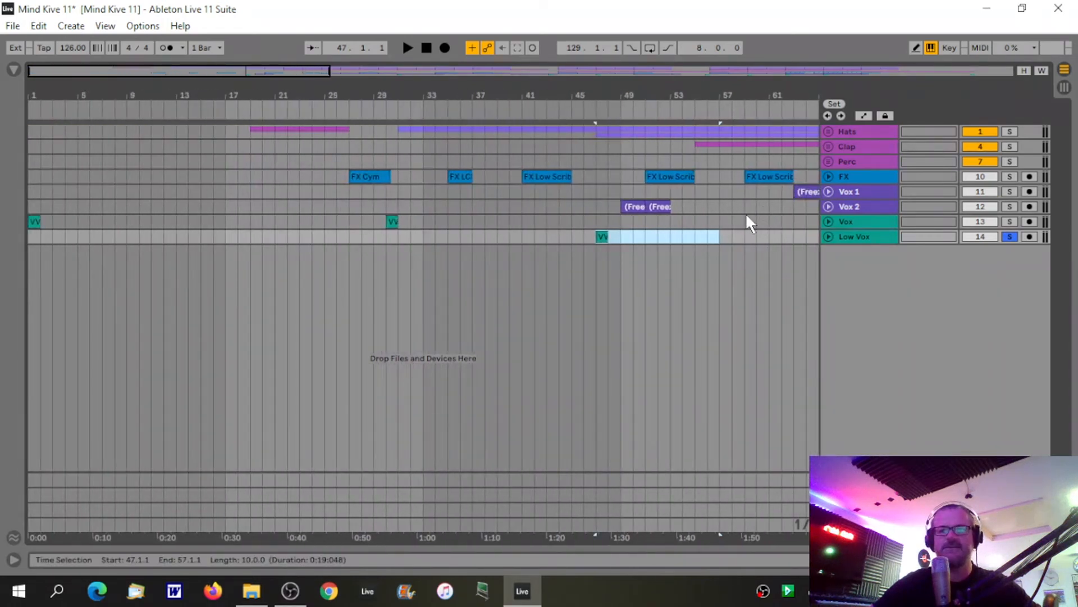
{"action": "left_click", "coordinate": [854, 191]}
{"action": "left_click", "coordinate": [861, 237], "text": "shift"}
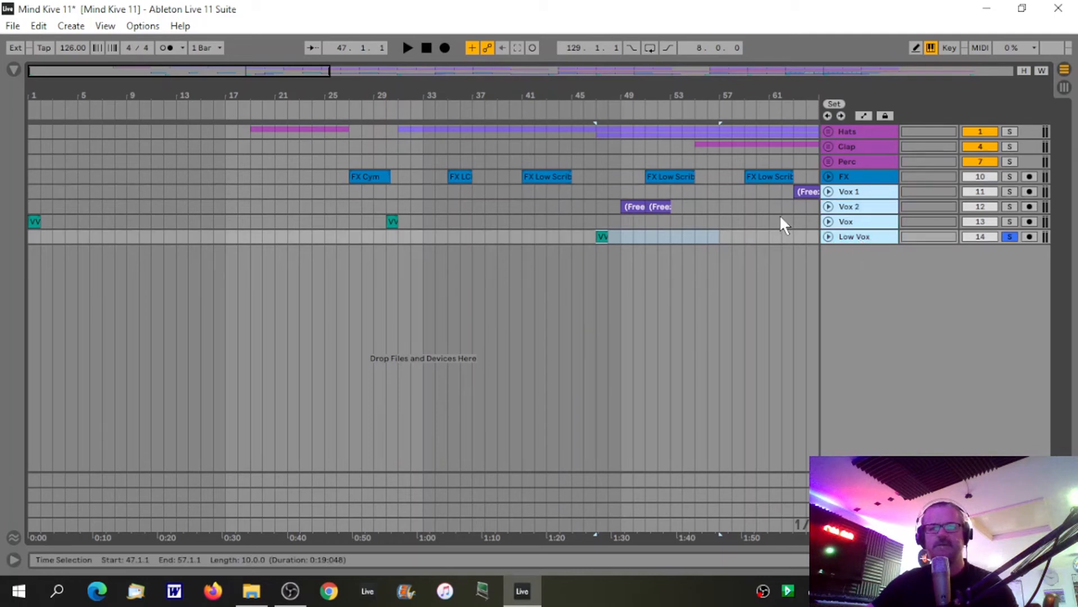
{"action": "key", "text": "Delete"}
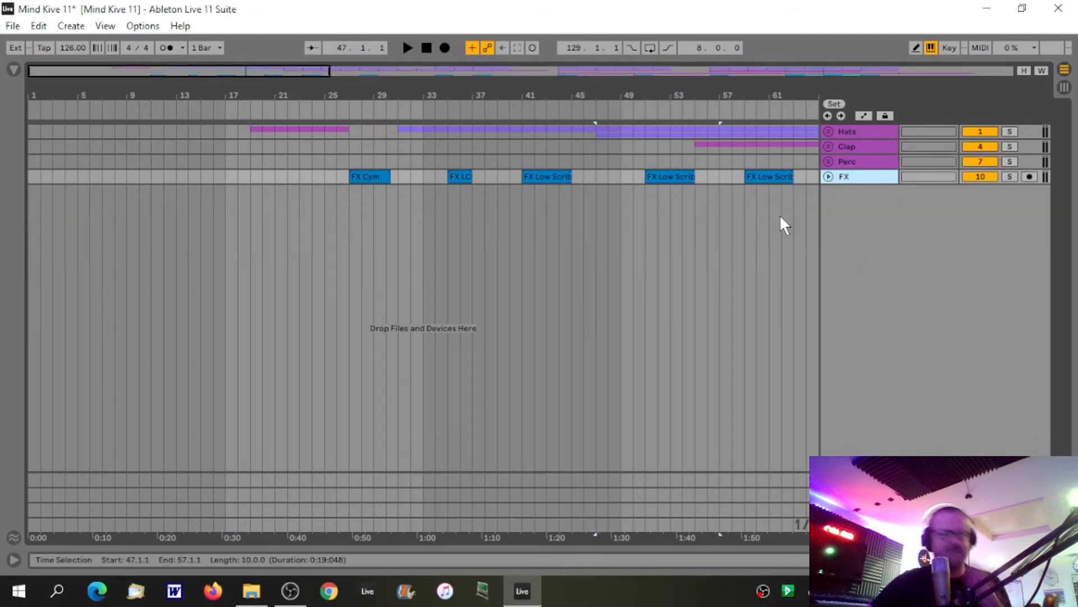
- Expand the Hats group and play the arrangement from just before the hat clips end, around bar 184
{"action": "left_click", "coordinate": [829, 130]}
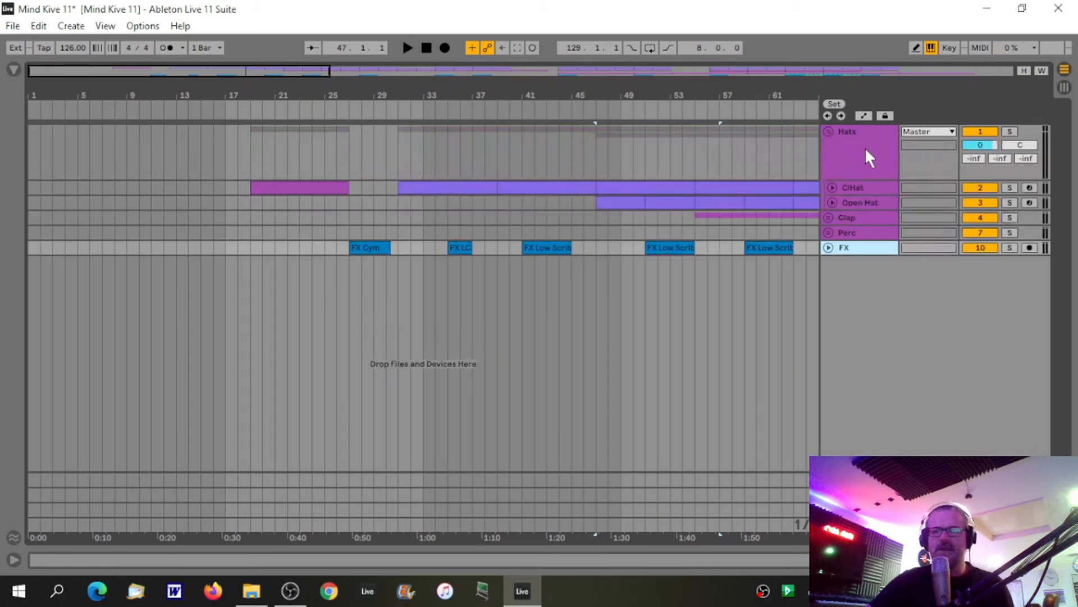
{"action": "left_click", "coordinate": [828, 130]}
{"action": "left_click_drag", "start_coordinate": [699, 95], "coordinate": [234, 95]}
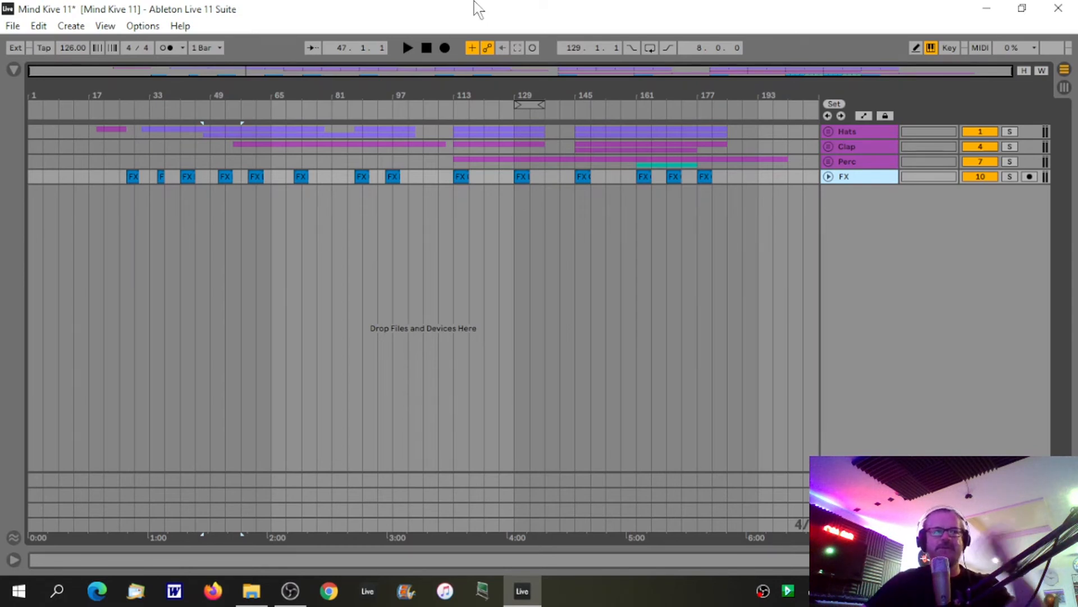
{"action": "scroll", "coordinate": [730, 125], "scroll_direction": "up", "scroll_amount": 5}
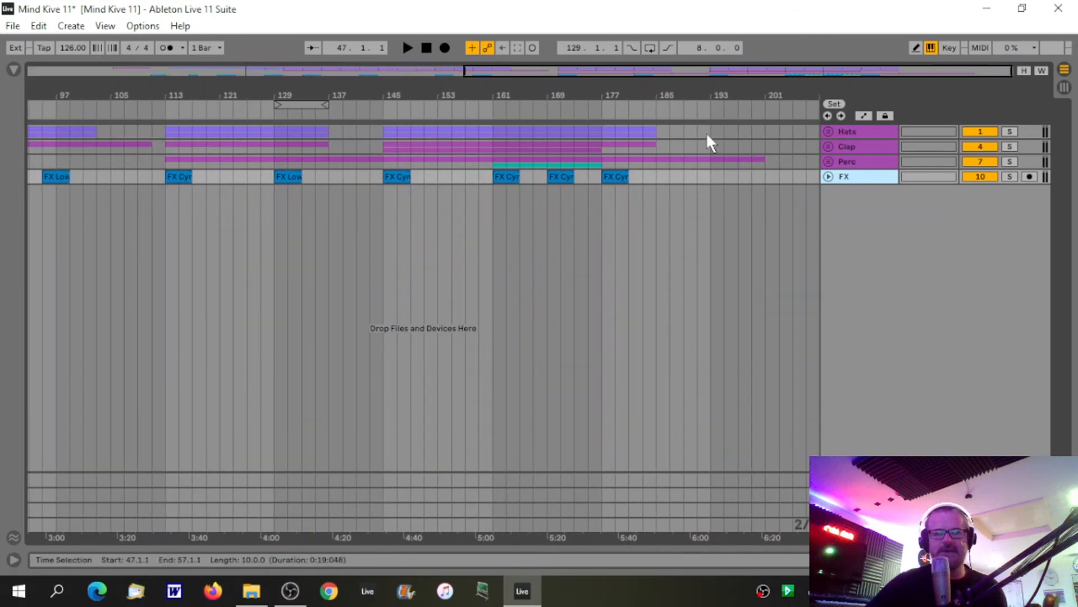
{"action": "left_click", "coordinate": [830, 132]}
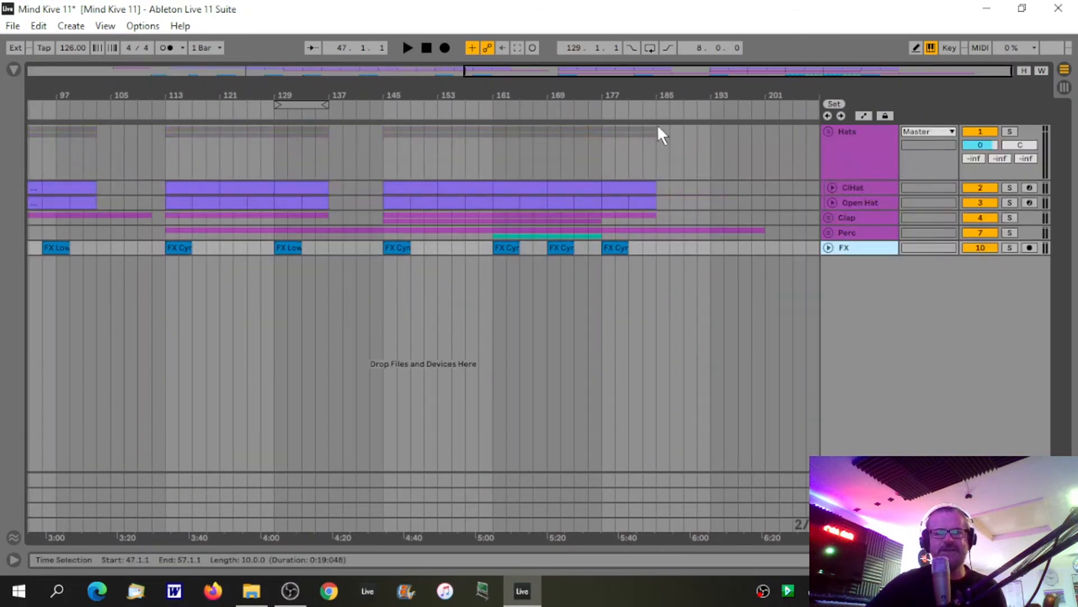
{"action": "left_click", "coordinate": [649, 111]}
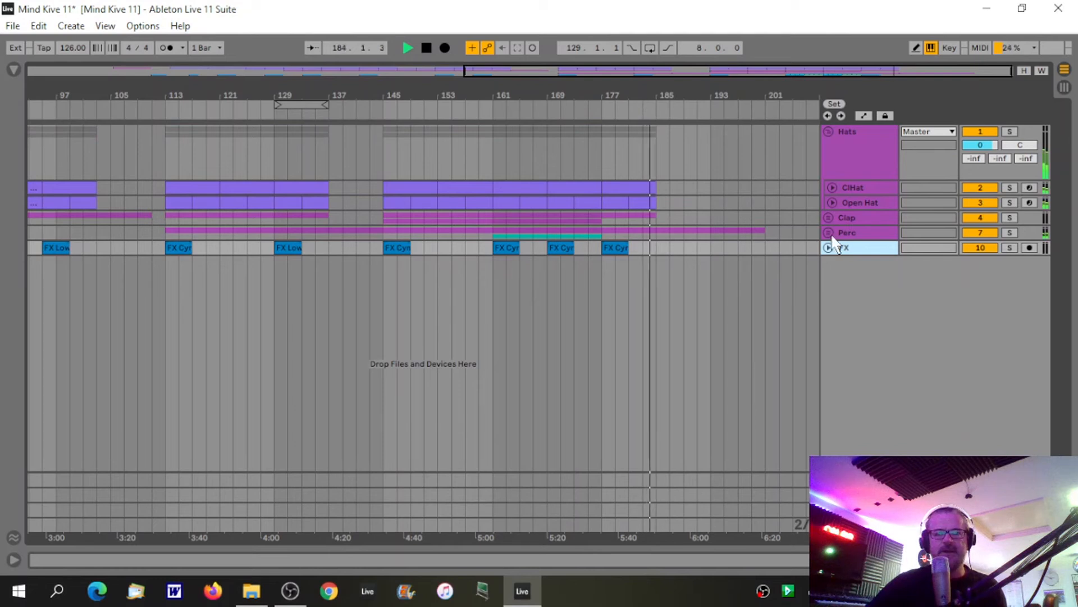
- Expand the Perc group and its Rim track, and audition the arrangement's ending from about bar 199 until the tail dies away
{"action": "left_click", "coordinate": [829, 233]}
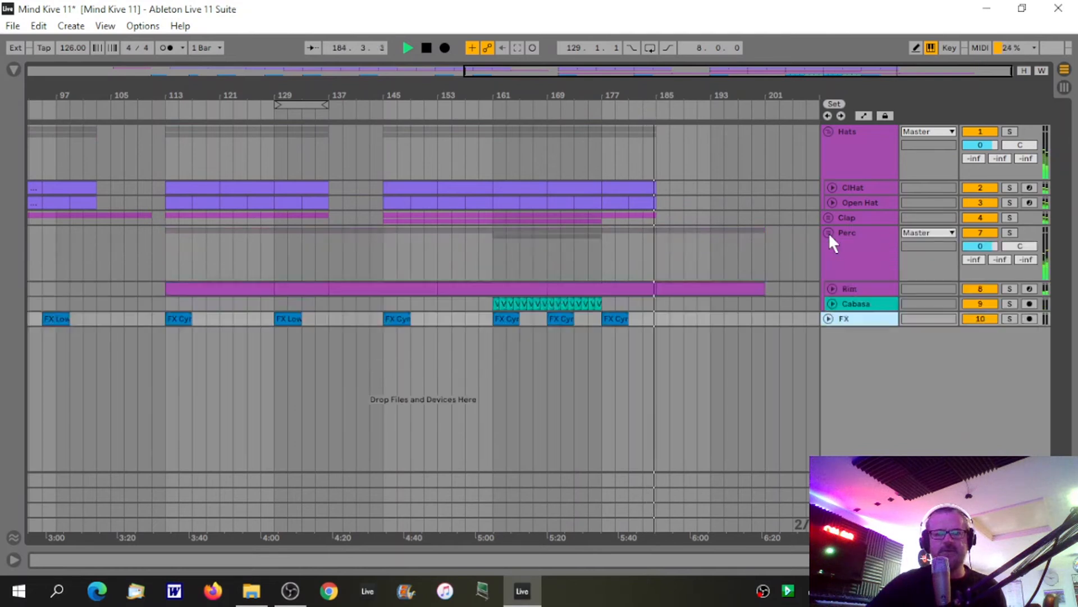
{"action": "left_click", "coordinate": [831, 289]}
{"action": "left_click_drag", "start_coordinate": [776, 96], "coordinate": [720, 105]}
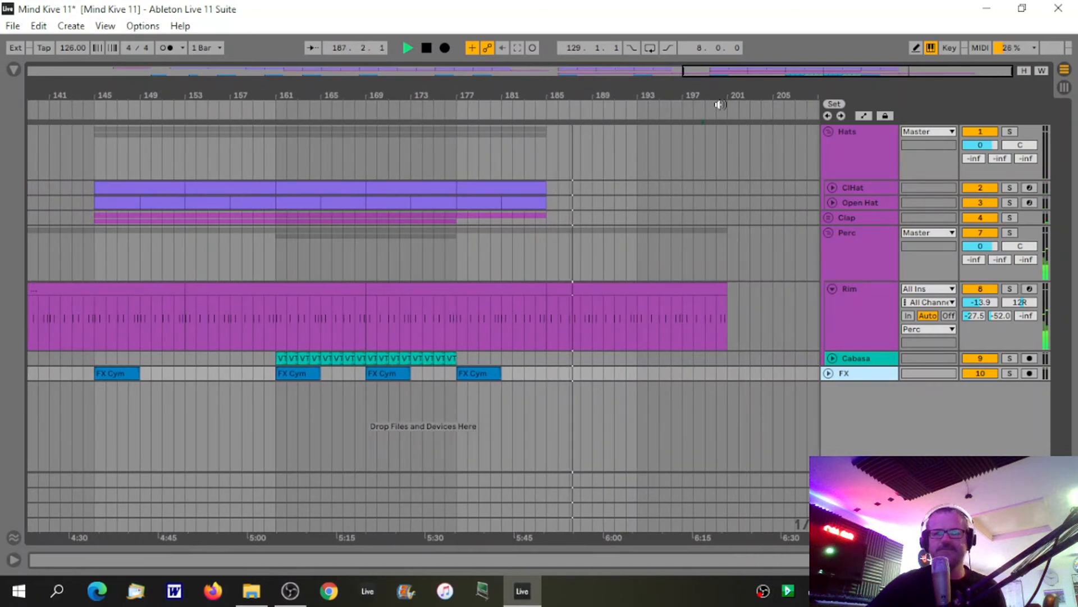
{"action": "left_click", "coordinate": [721, 104]}
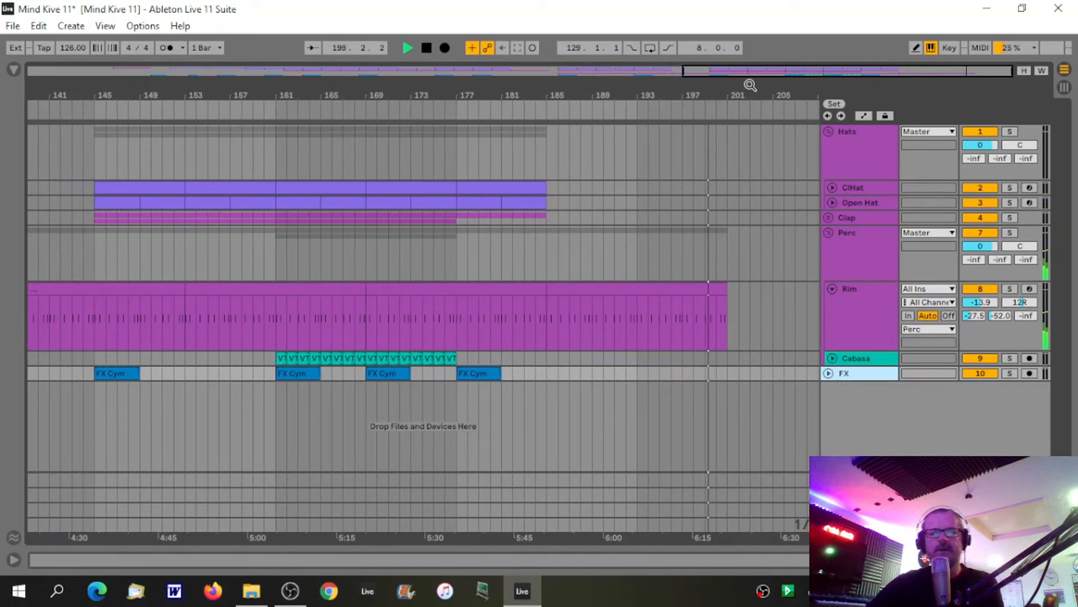
{"action": "left_click_drag", "start_coordinate": [770, 98], "coordinate": [765, 177]}
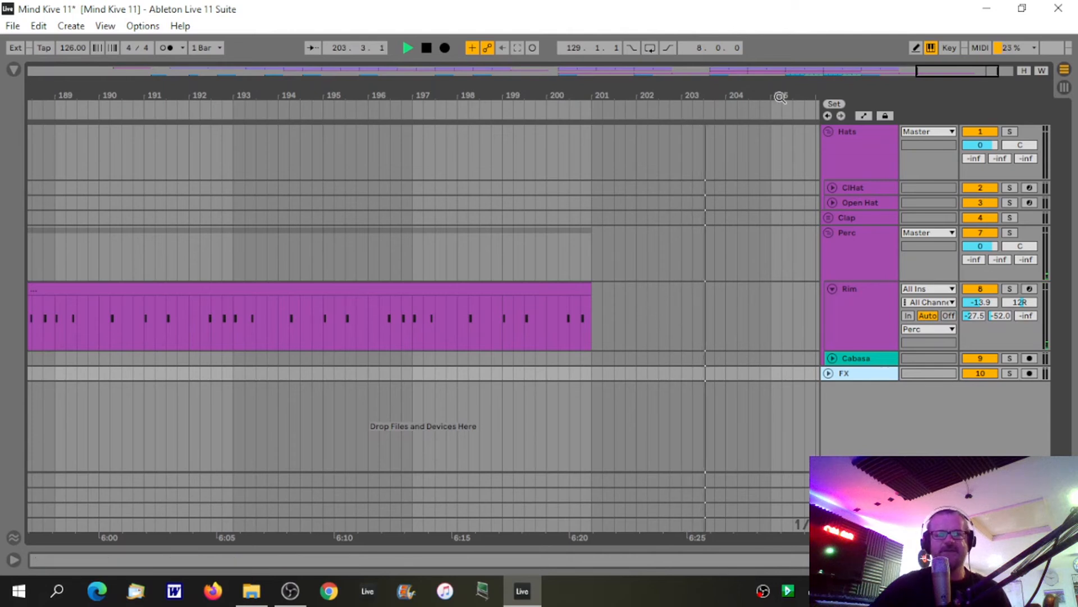
{"action": "mouse_move", "coordinate": [792, 92]}
{"action": "left_mouse_down"}
{"action": "mouse_move", "coordinate": [758, 88]}
{"action": "mouse_move", "coordinate": [790, 88]}
{"action": "left_mouse_up"}
{"action": "left_click", "coordinate": [714, 129]}
{"action": "key", "text": "space"}
- Fold the Hats group, solo it and select it
{"action": "left_click", "coordinate": [828, 131]}
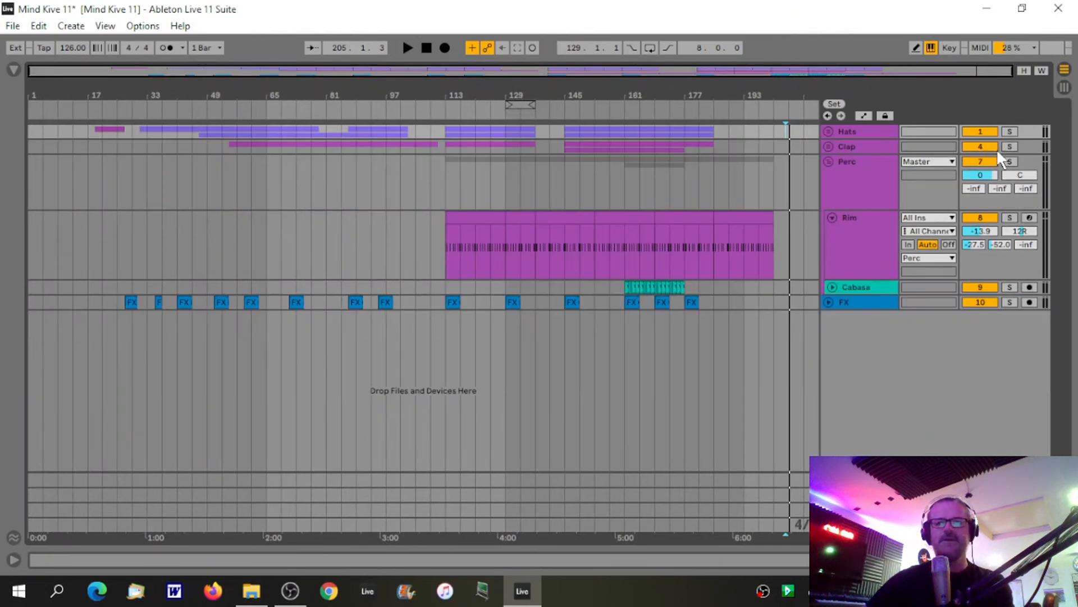
{"action": "left_click", "coordinate": [1009, 132]}
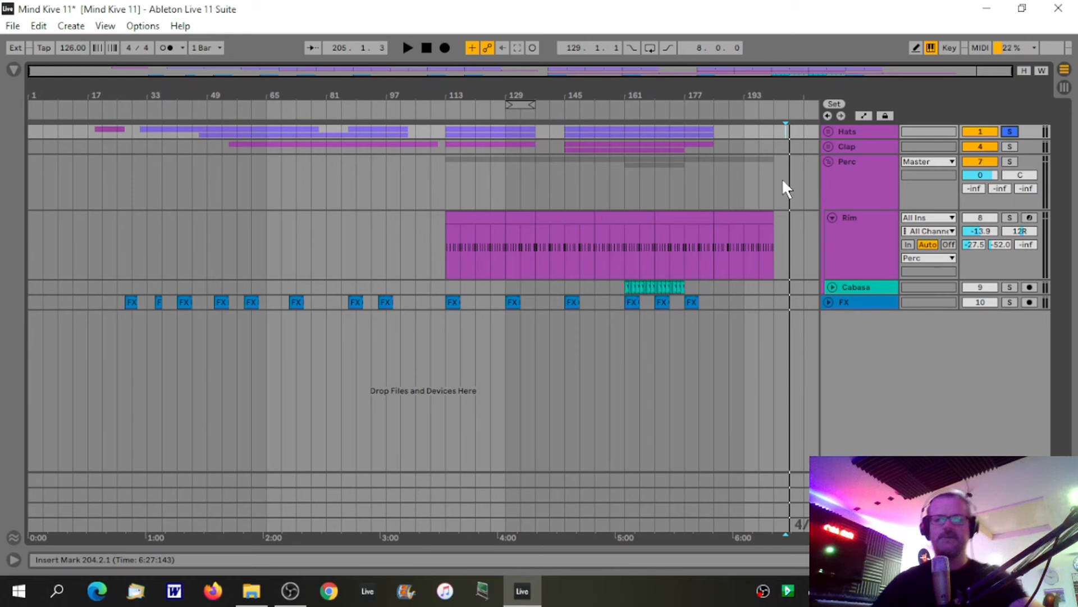
{"action": "left_click", "coordinate": [872, 130]}
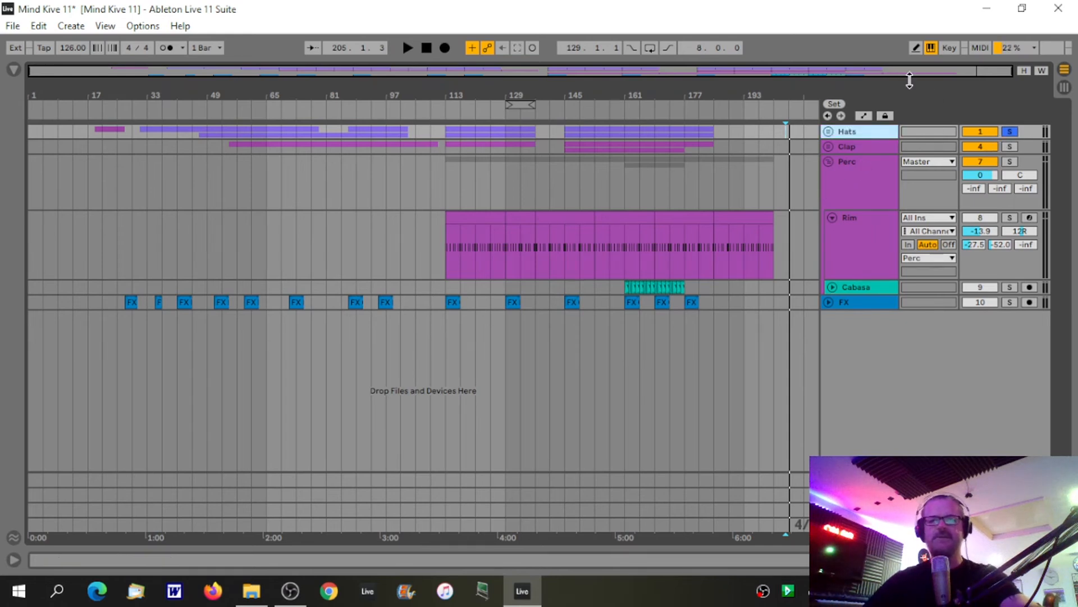
{"action": "key", "text": "ctrl+shift+r"}
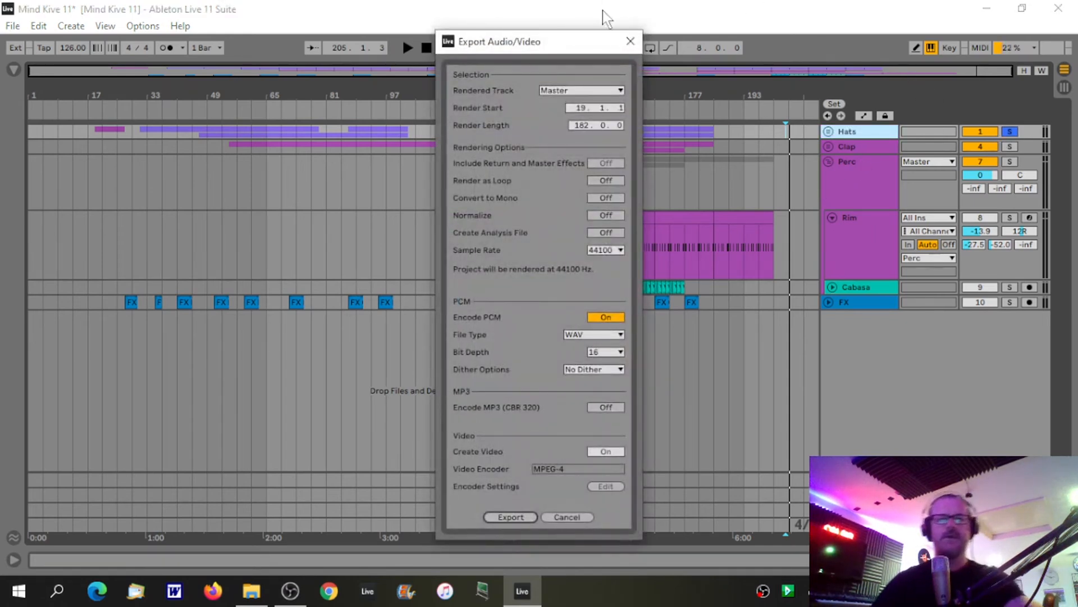
{"action": "left_click", "coordinate": [630, 42]}
{"action": "left_click", "coordinate": [427, 47]}
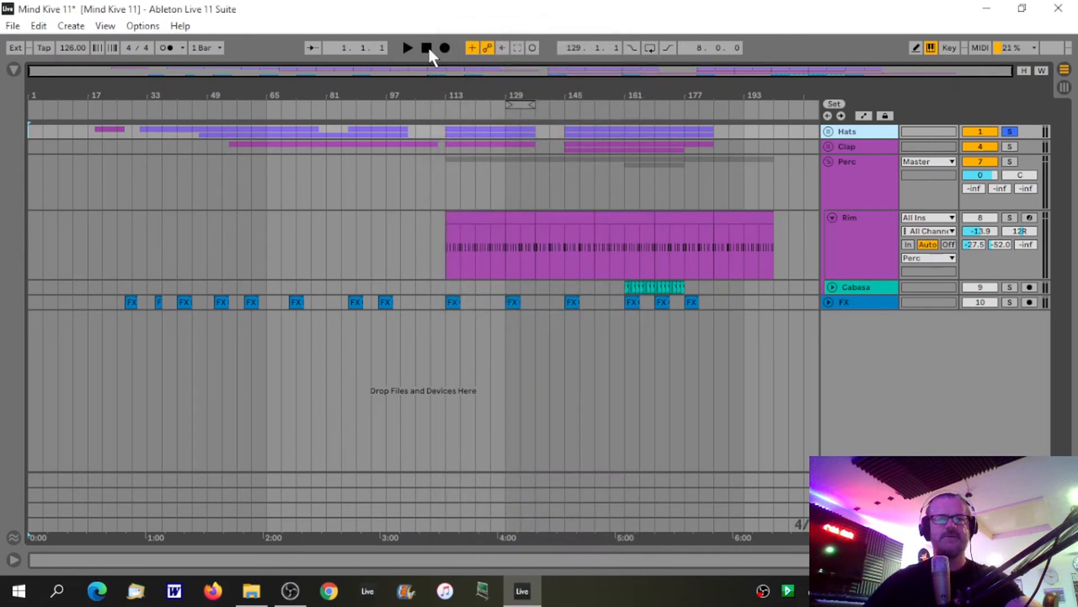
{"action": "key", "text": "ctrl+shift+r"}
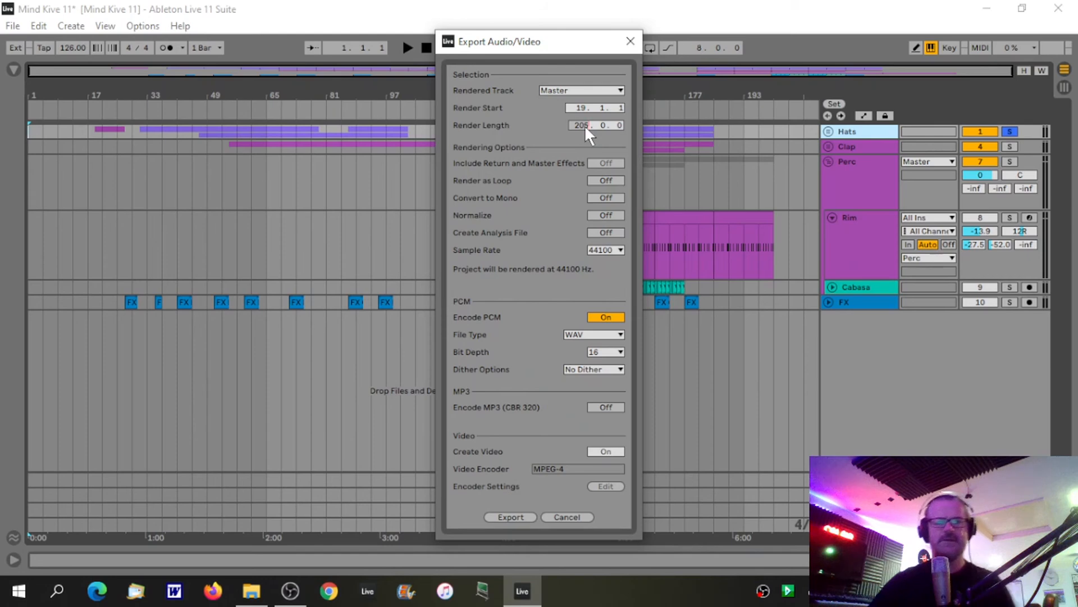
{"action": "left_click", "coordinate": [630, 42]}
- Consolidate the ClHat and Open Hat tracks into one clip each, spanning 205 bars from bar 1
{"action": "mouse_move", "coordinate": [39, 93]}
{"action": "left_mouse_down"}
{"action": "mouse_move", "coordinate": [40, 122]}
{"action": "mouse_move", "coordinate": [39, 91]}
{"action": "left_mouse_up"}
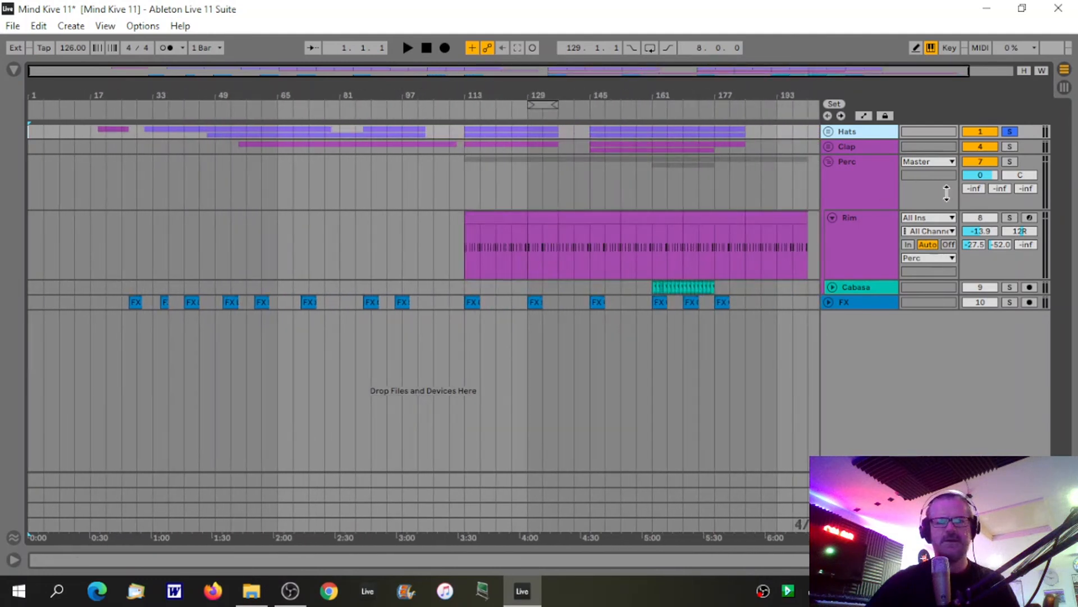
{"action": "left_click", "coordinate": [828, 131]}
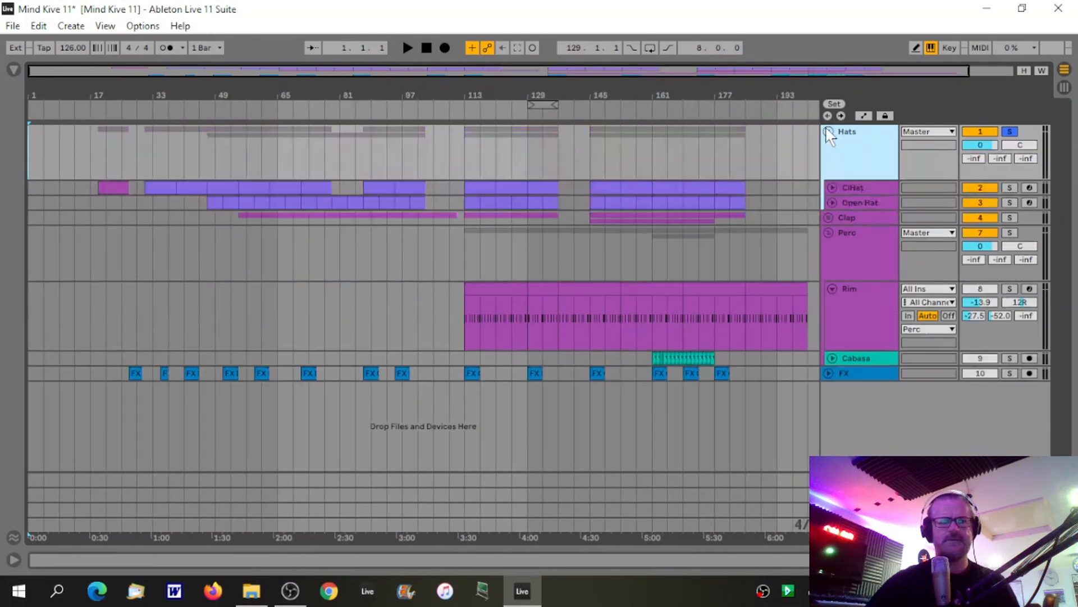
{"action": "left_click", "coordinate": [833, 189]}
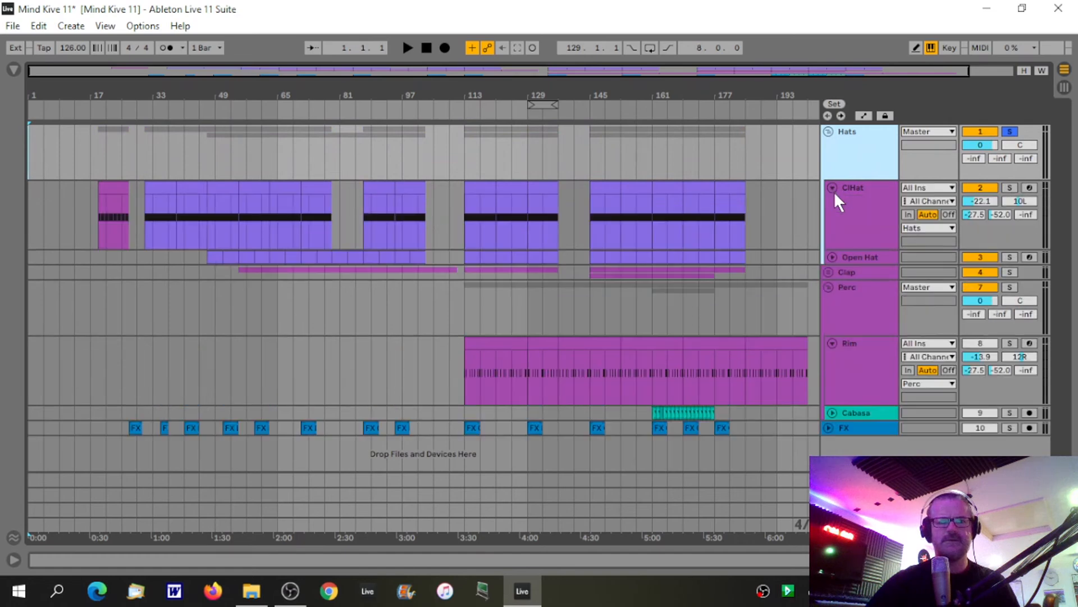
{"action": "left_click", "coordinate": [832, 257]}
{"action": "mouse_move", "coordinate": [106, 96]}
{"action": "left_mouse_down"}
{"action": "mouse_move", "coordinate": [105, 165]}
{"action": "mouse_move", "coordinate": [103, 95]}
{"action": "left_mouse_up"}
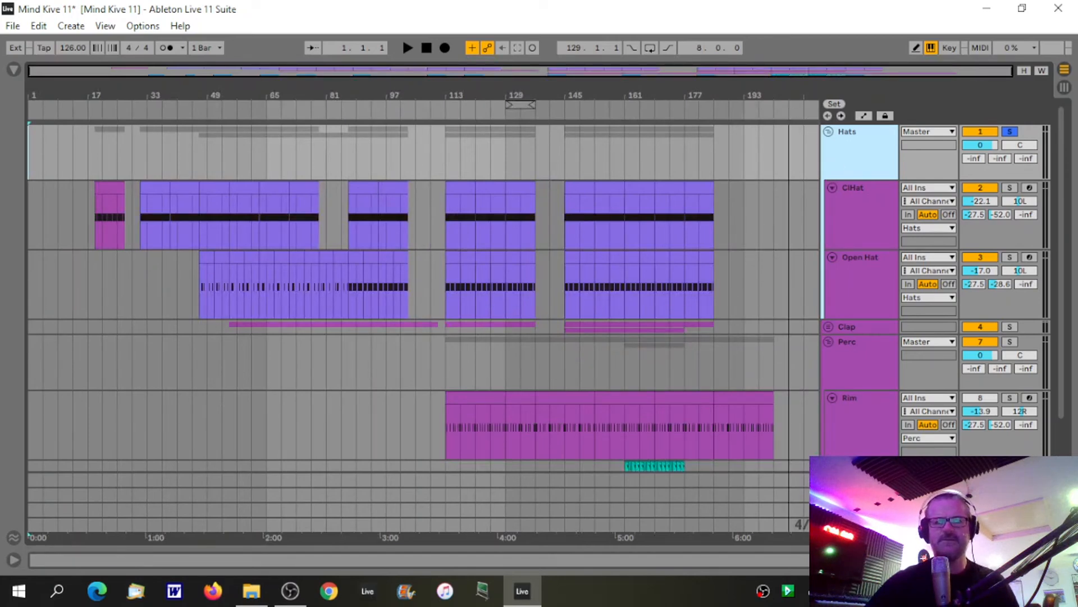
{"action": "mouse_move", "coordinate": [787, 88]}
{"action": "left_mouse_down"}
{"action": "mouse_move", "coordinate": [787, 137]}
{"action": "mouse_move", "coordinate": [778, 89]}
{"action": "left_mouse_up"}
{"action": "left_click_drag", "start_coordinate": [804, 216], "coordinate": [11, 262]}
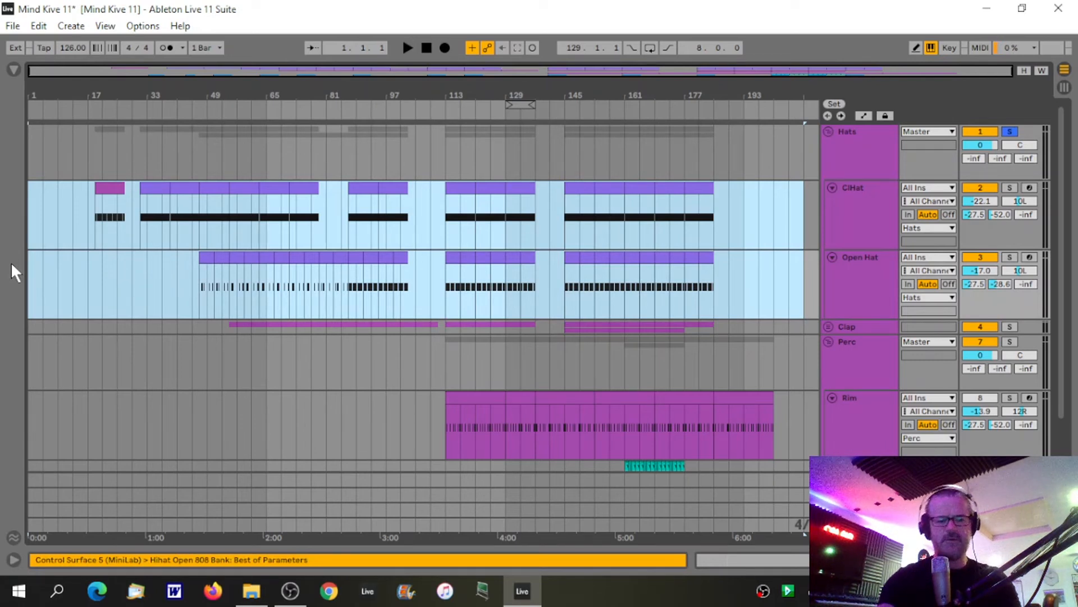
{"action": "key", "text": "ctrl+j"}
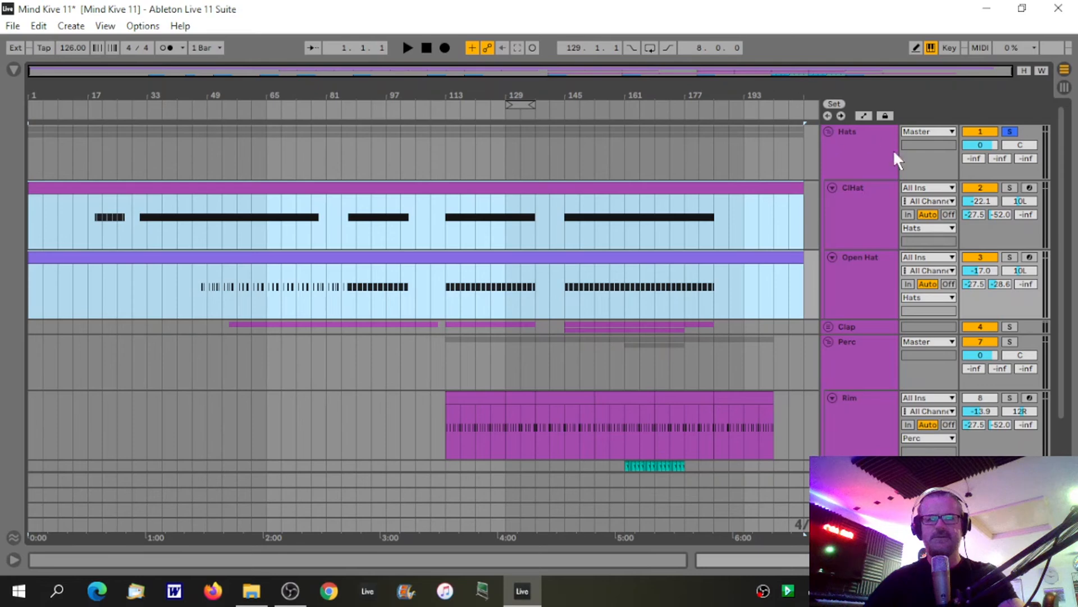
- Fold and select the soloed Hats group, and export its 205 bars from bar 1 as a WAV file named Hats
{"action": "left_click", "coordinate": [828, 131]}
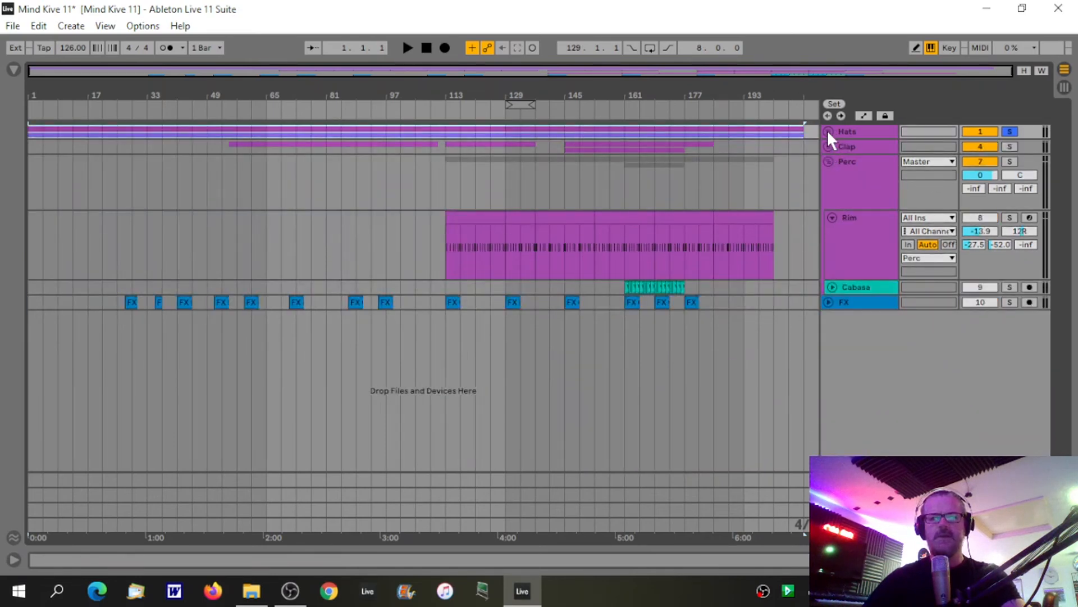
{"action": "left_click", "coordinate": [828, 132]}
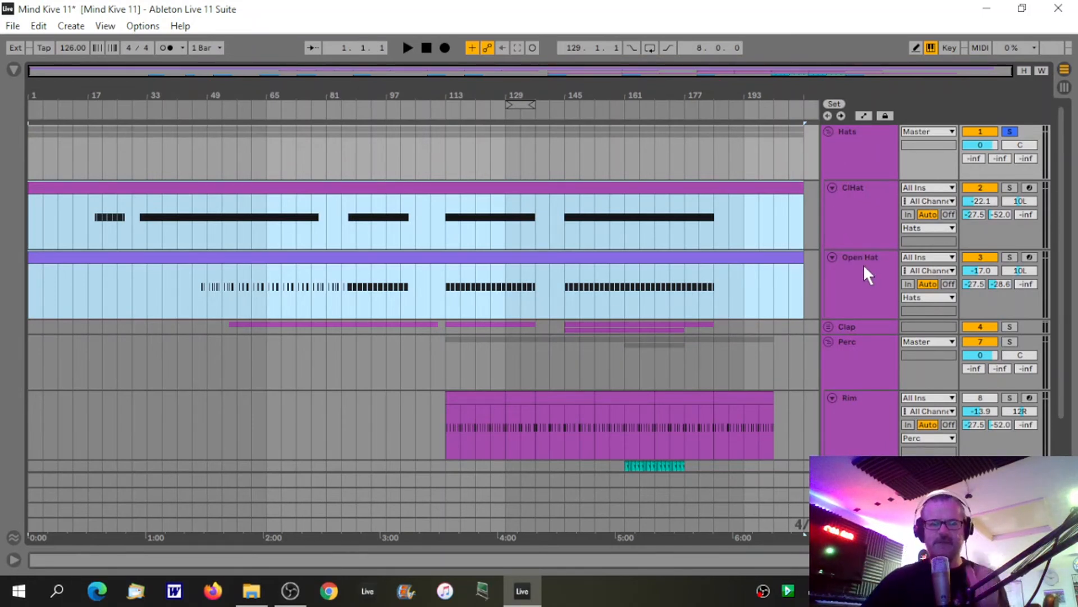
{"action": "left_click", "coordinate": [829, 131]}
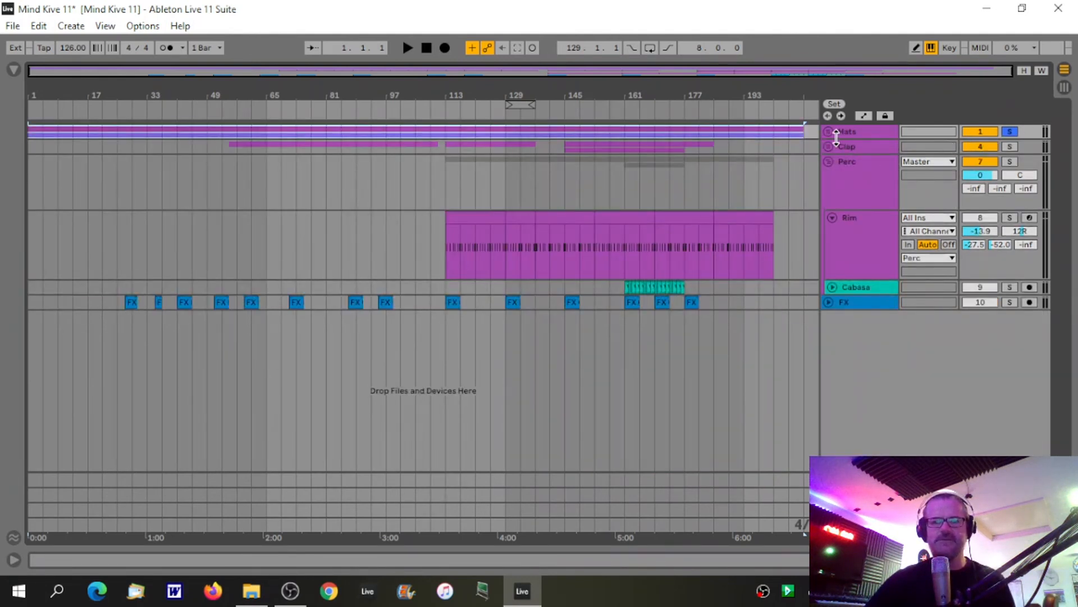
{"action": "left_click", "coordinate": [876, 134]}
{"action": "key", "text": "ctrl+shift+r"}
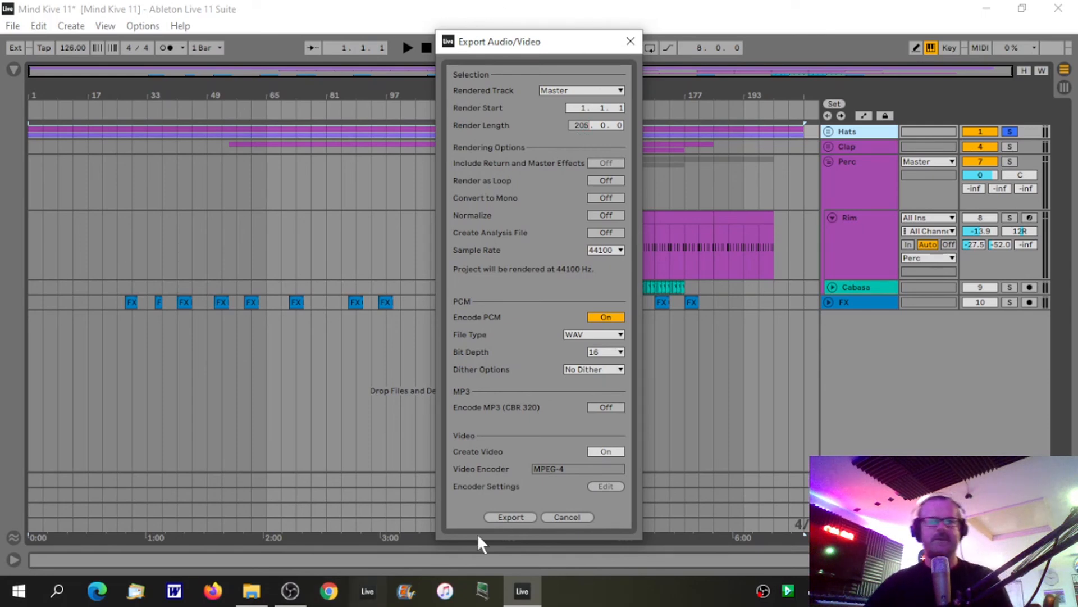
{"action": "left_click", "coordinate": [510, 516]}
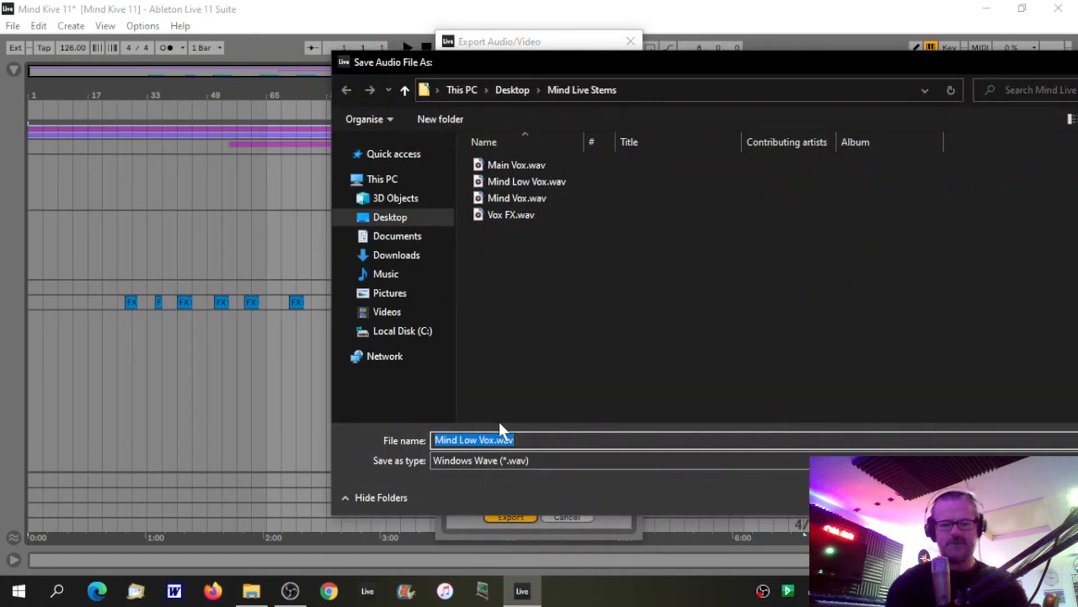
{"action": "type", "text": "Hats"}
{"action": "key", "text": "Return"}
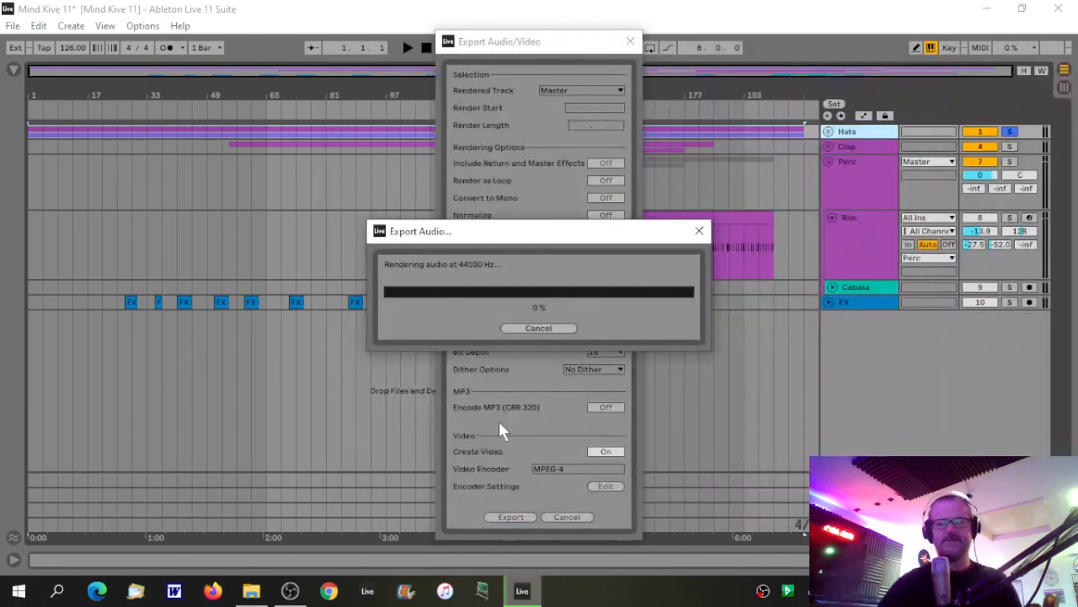